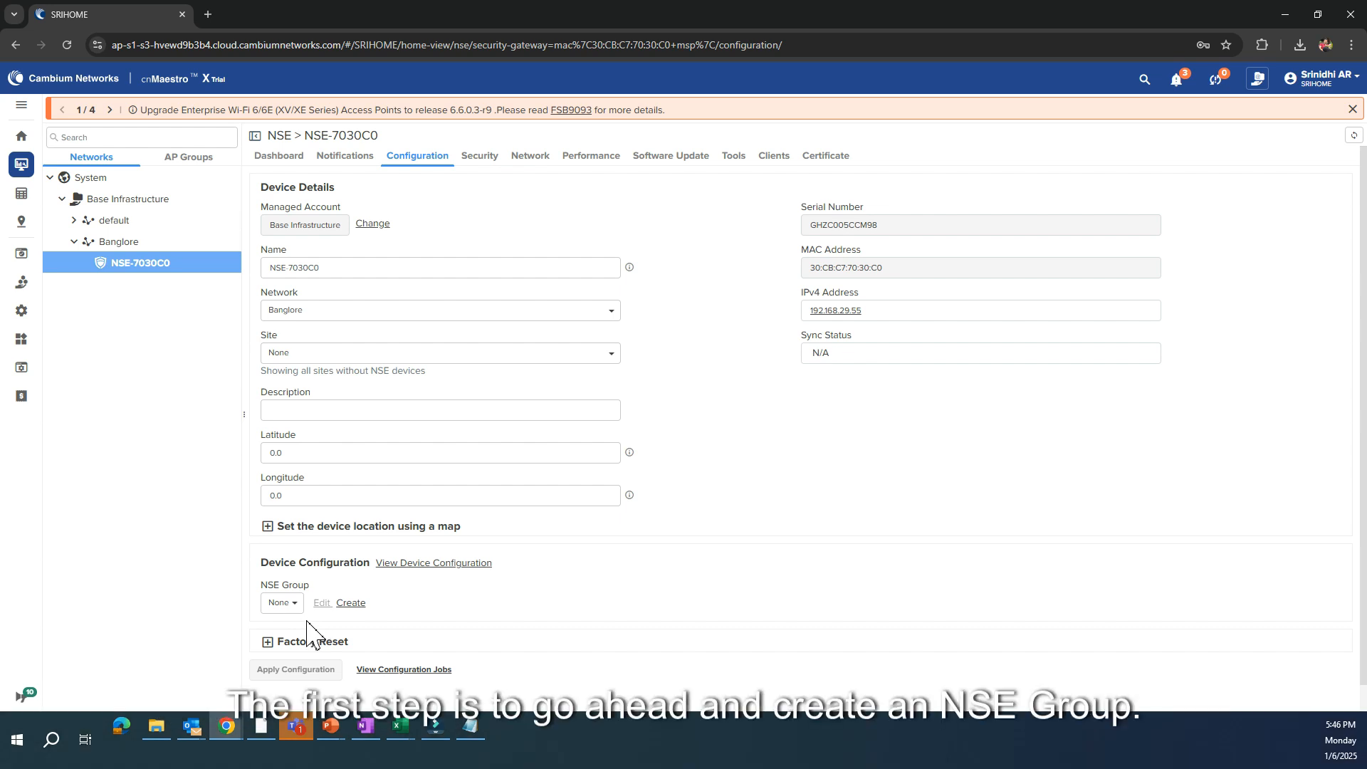
# Create a new NSE group named "Bengaluru South" with Base Infrastructure as its scope
pyautogui.click(350, 603)
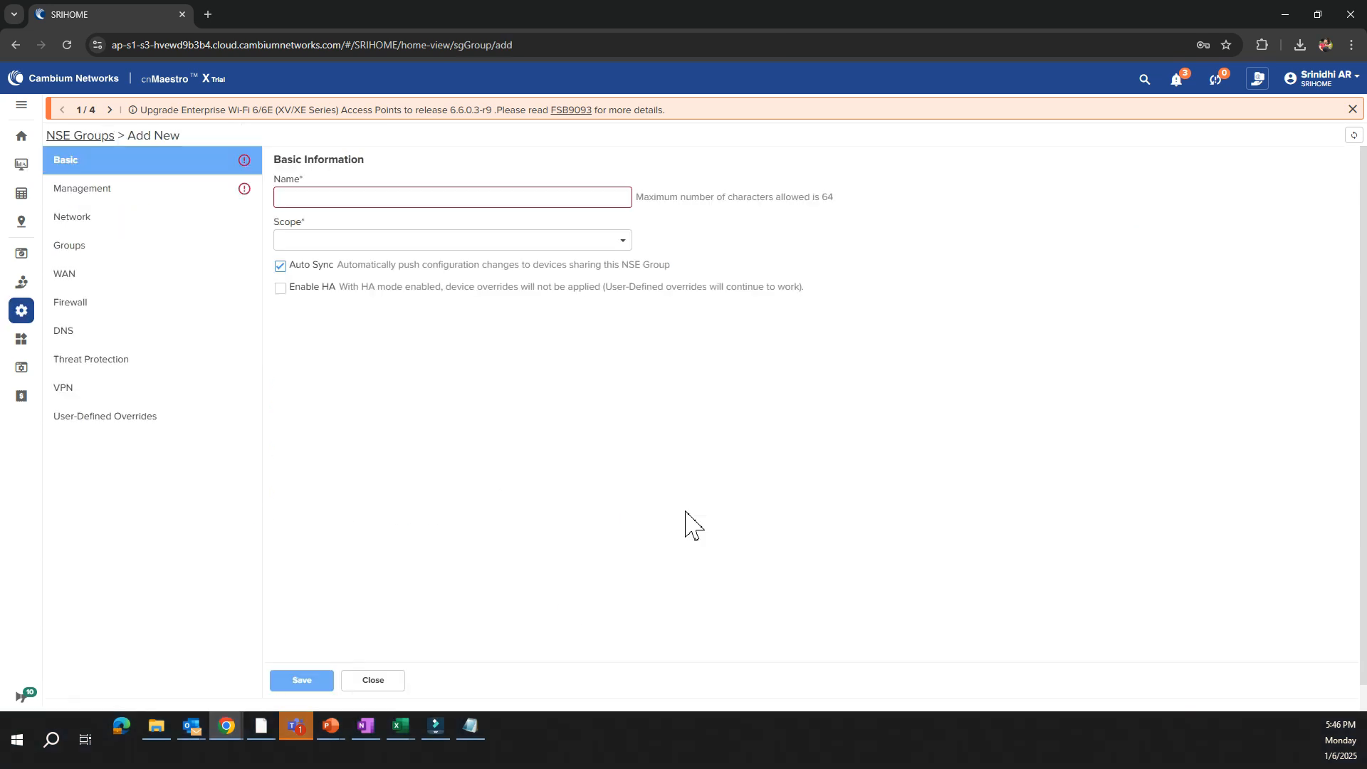
pyautogui.click(363, 198)
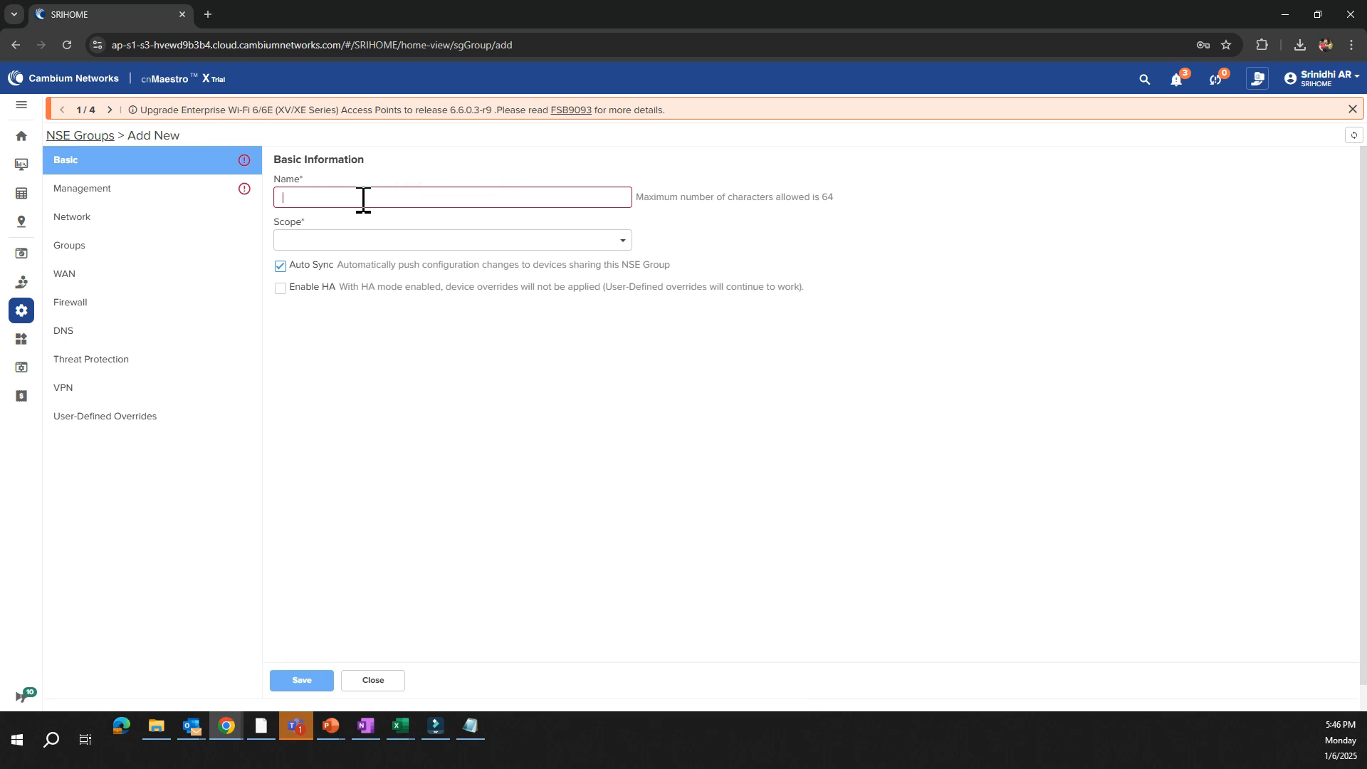
pyautogui.write('Bengal')
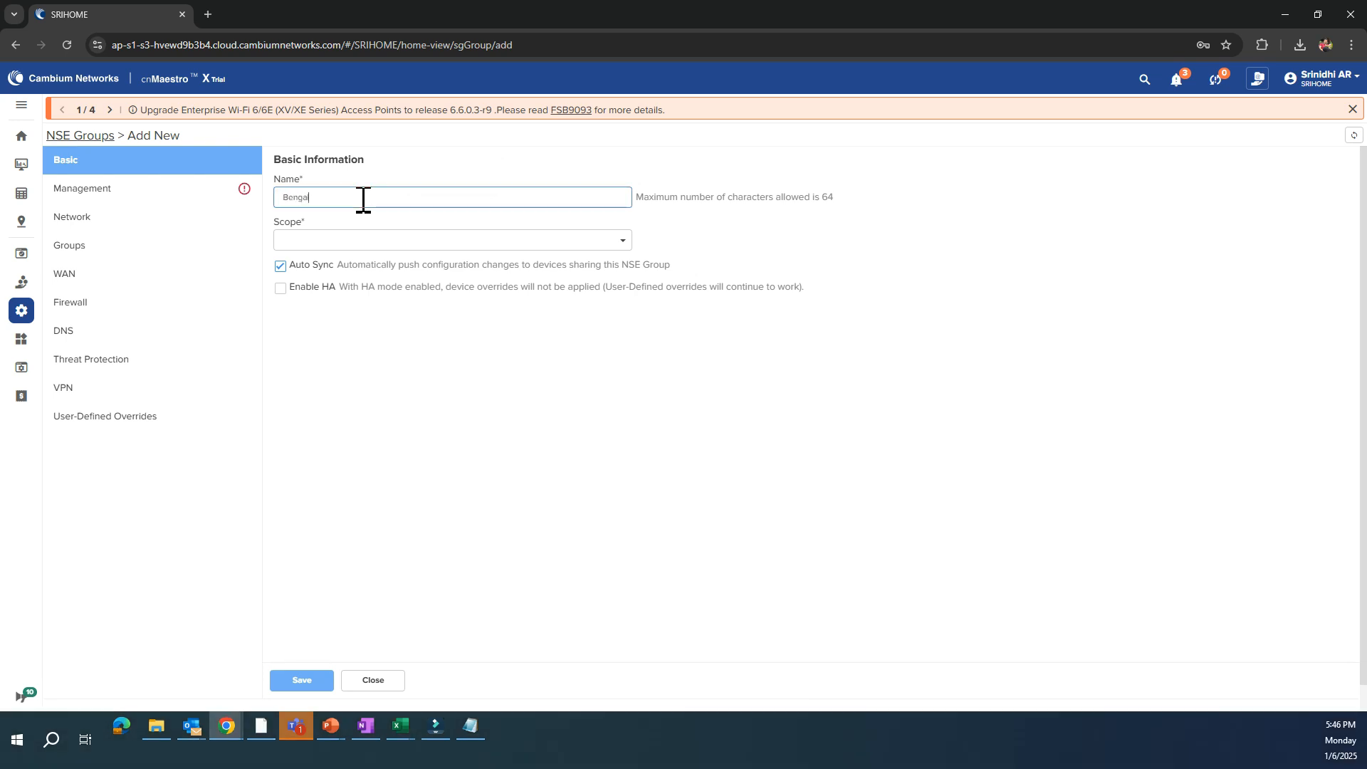
pyautogui.write('uru South')
pyautogui.click(370, 245)
pyautogui.click(370, 315)
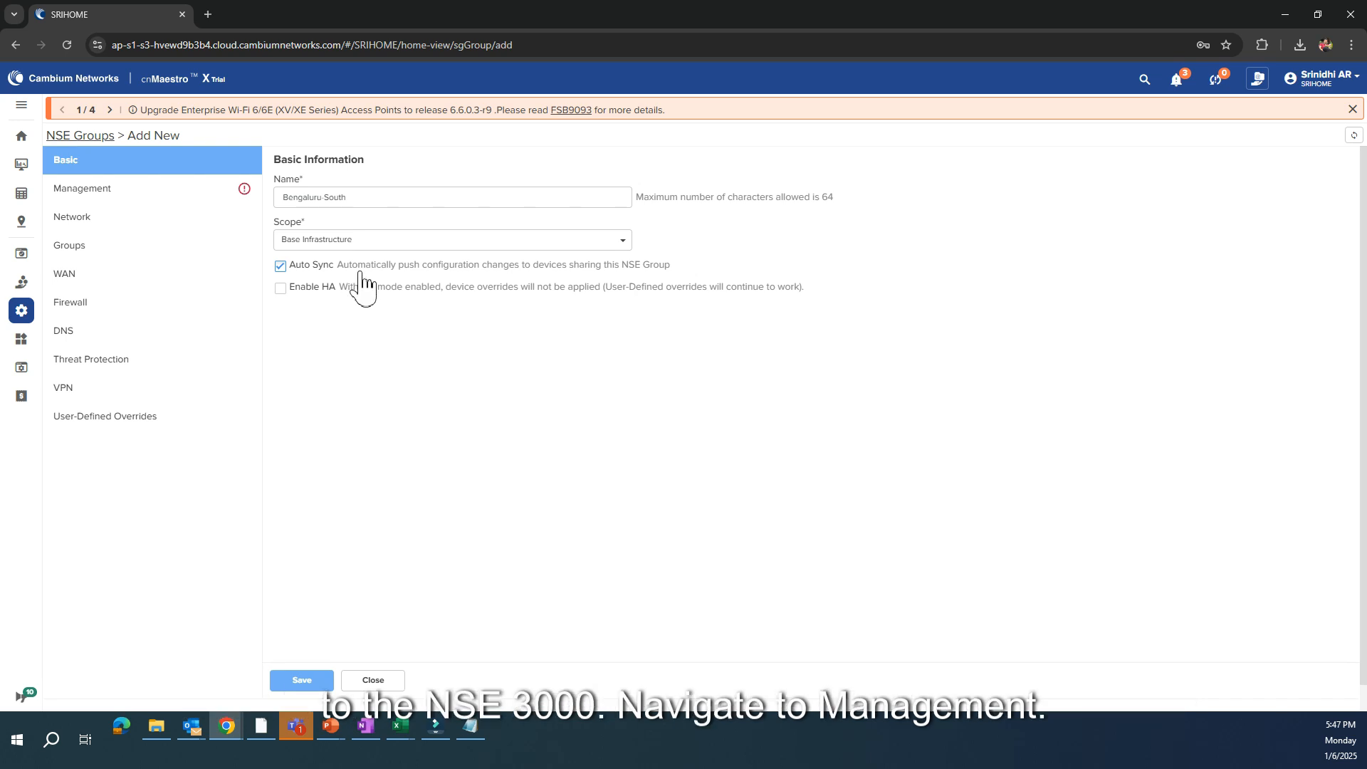
# Set the admin password in the group's management settings, entering and confirming the new password
pyautogui.click(192, 205)
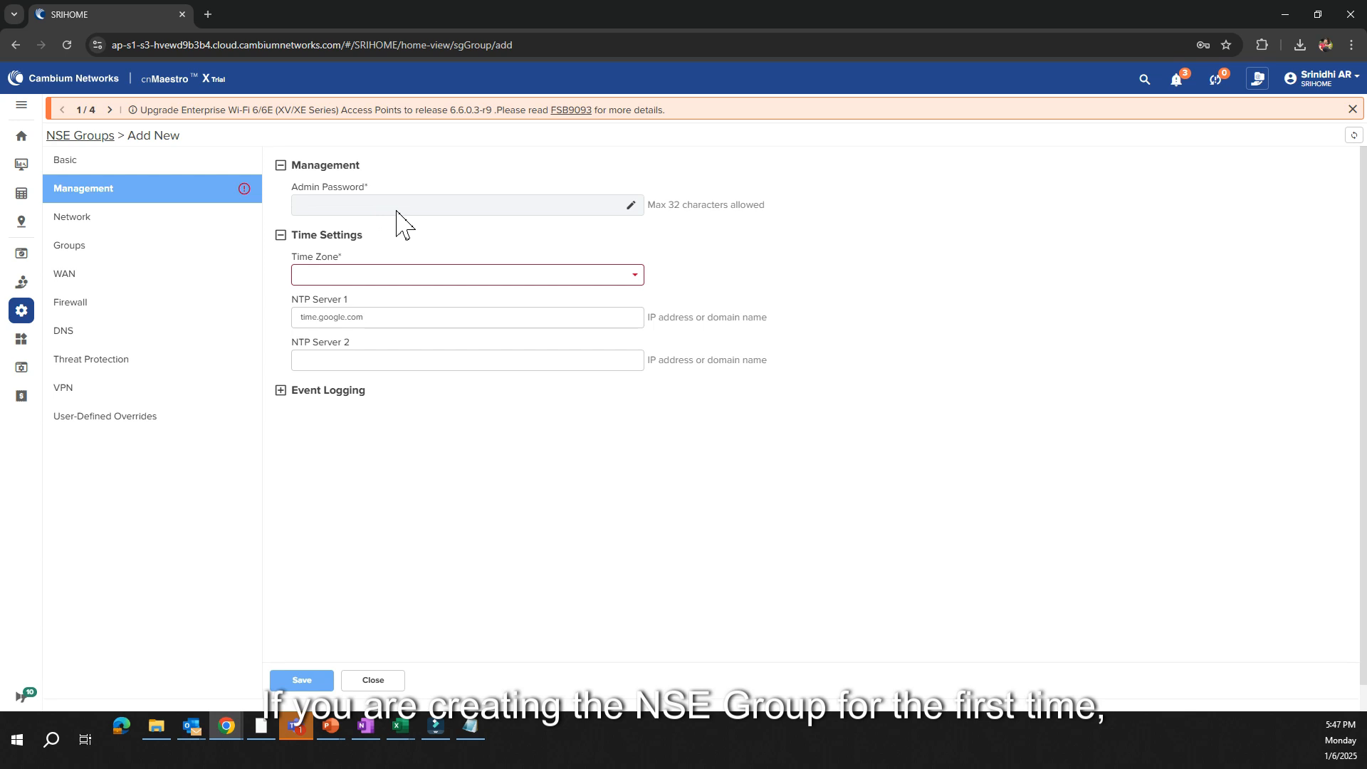
pyautogui.click(632, 207)
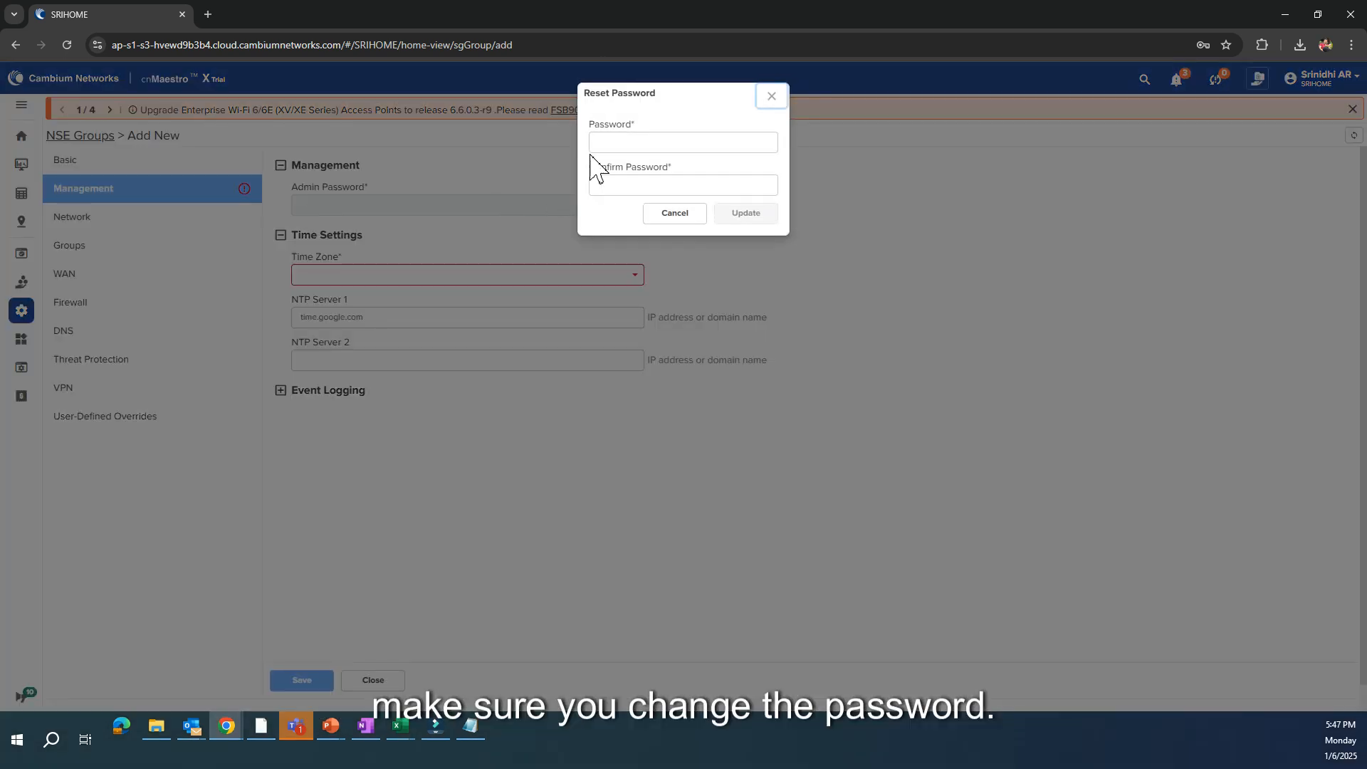
pyautogui.click(612, 142)
pyautogui.write('a•••')
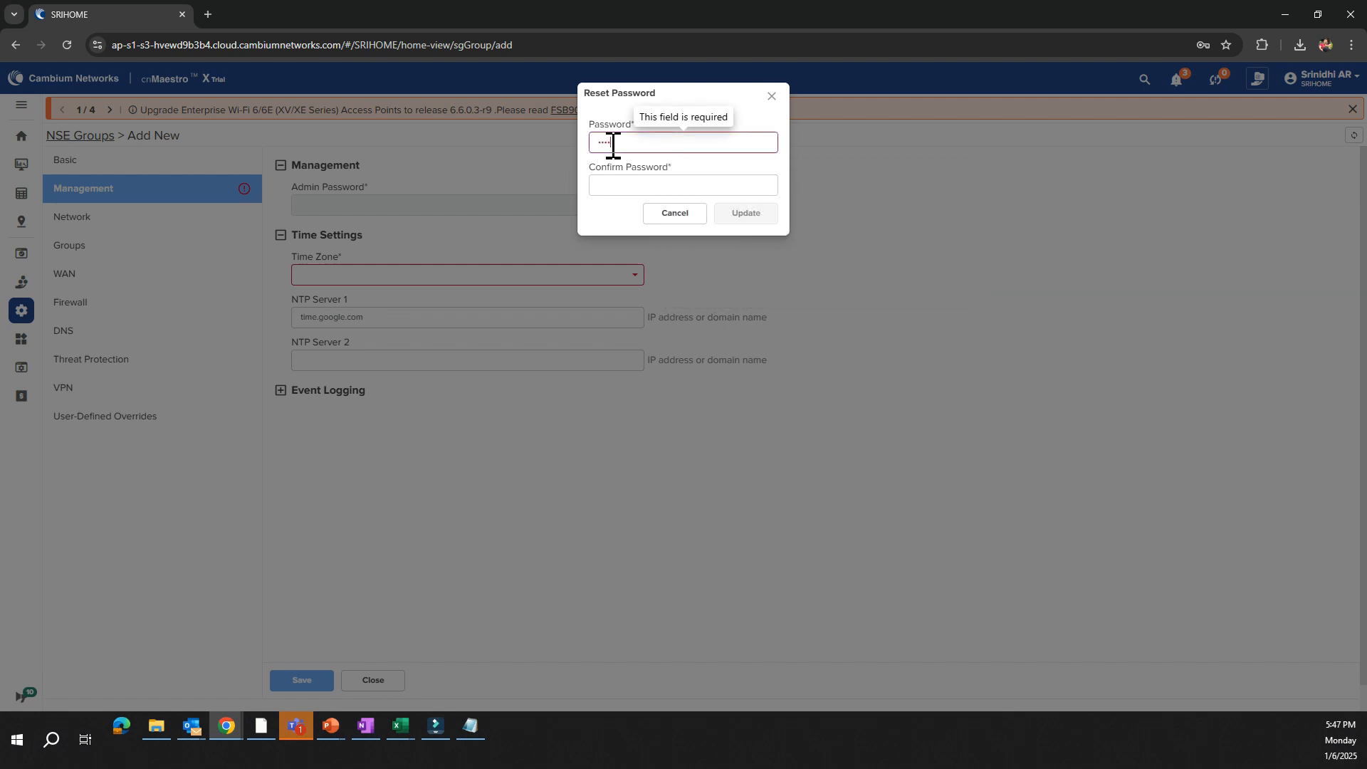
pyautogui.write('••••')
pyautogui.press('Tab')
pyautogui.write('••••')
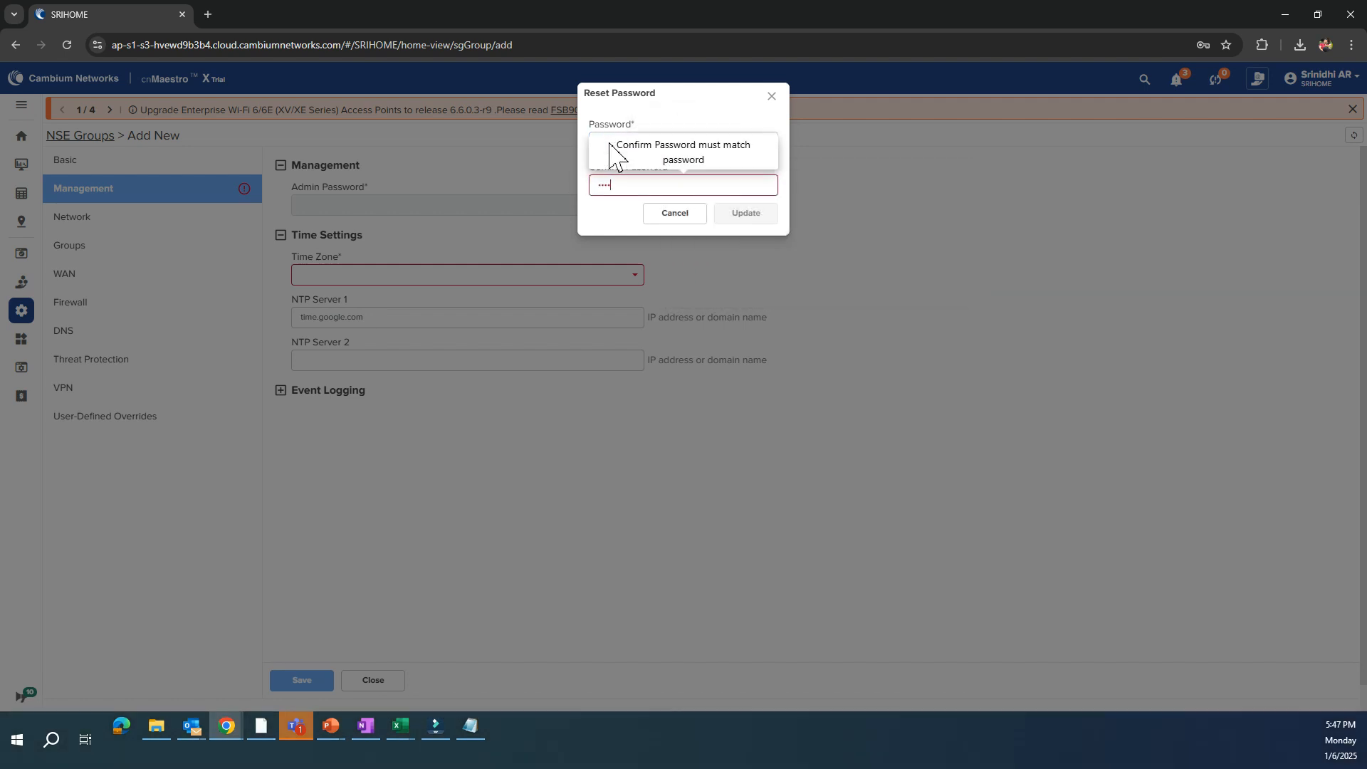
pyautogui.write('••')
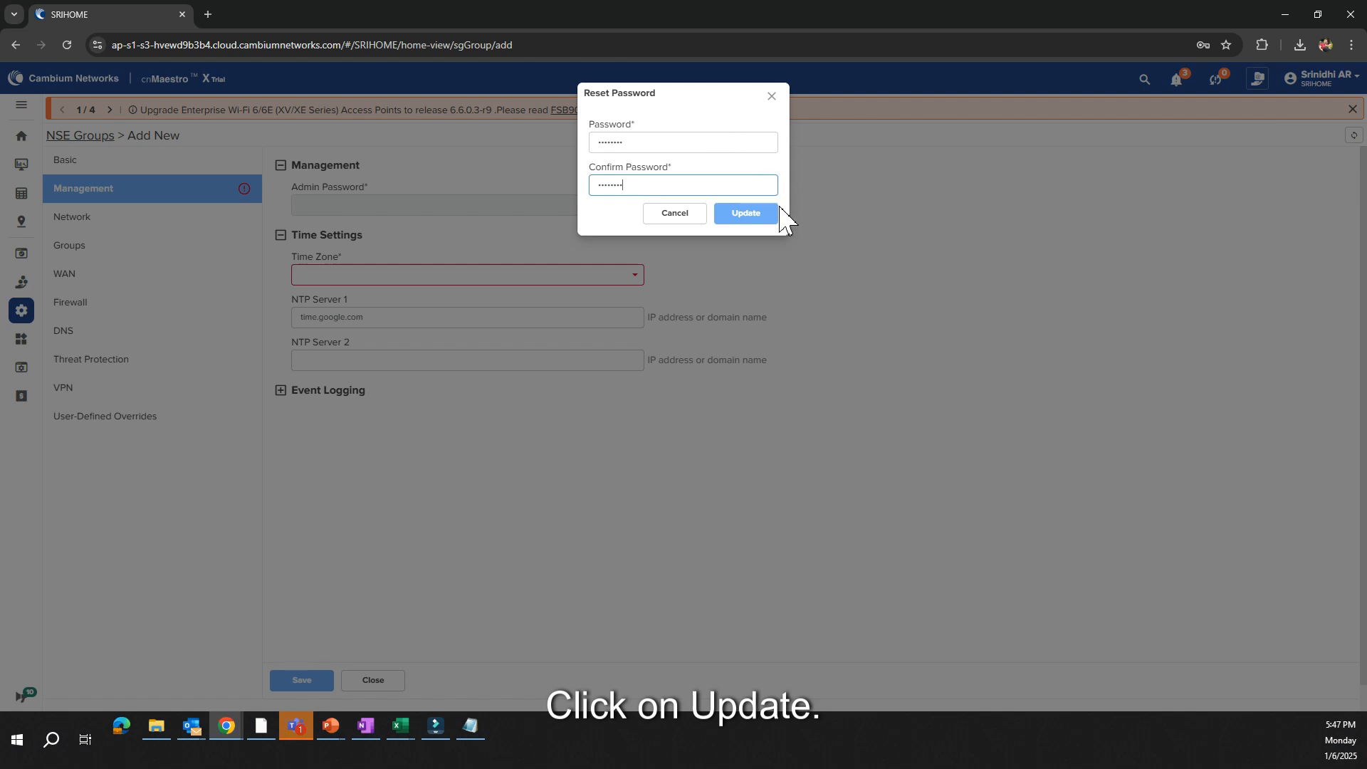
pyautogui.click(774, 214)
# Set the group's time zone to Asia/Bengaluru and save the NSE group
pyautogui.click(391, 279)
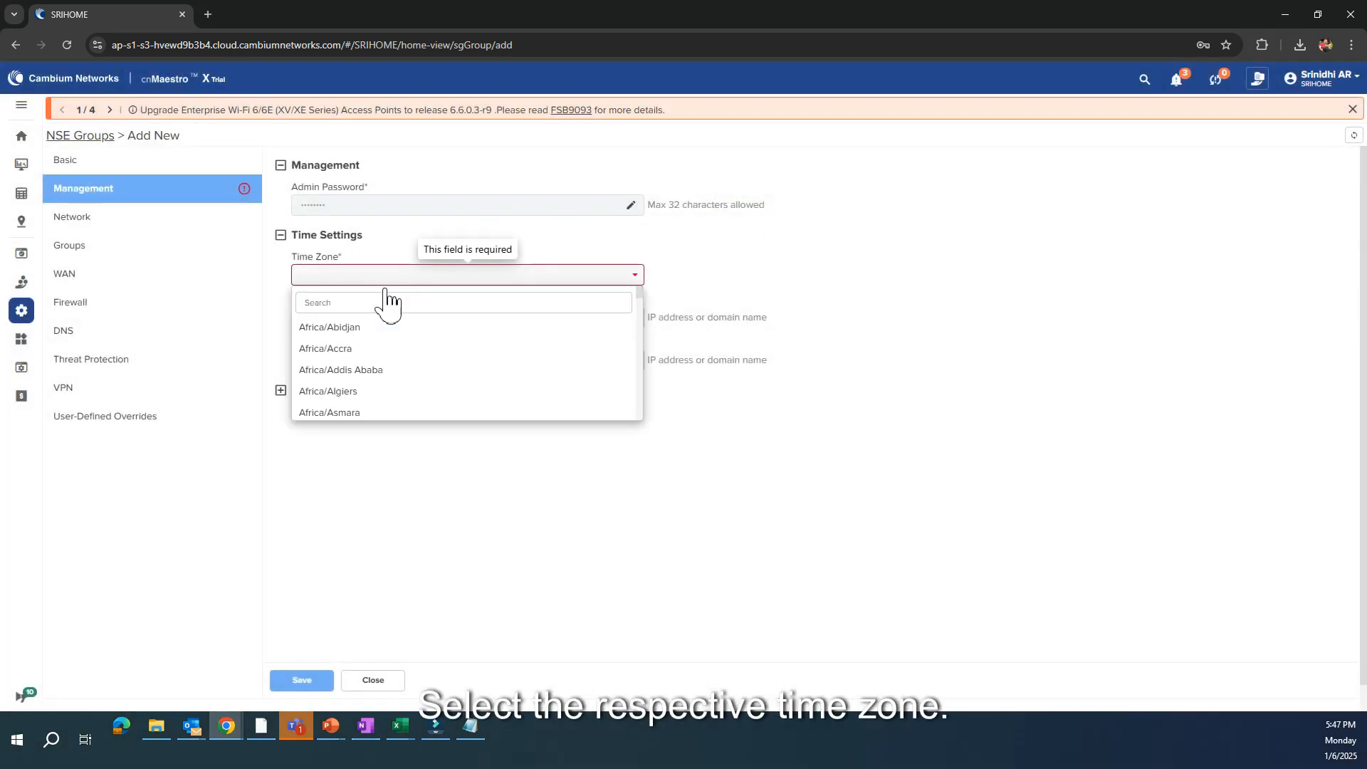
pyautogui.click(373, 309)
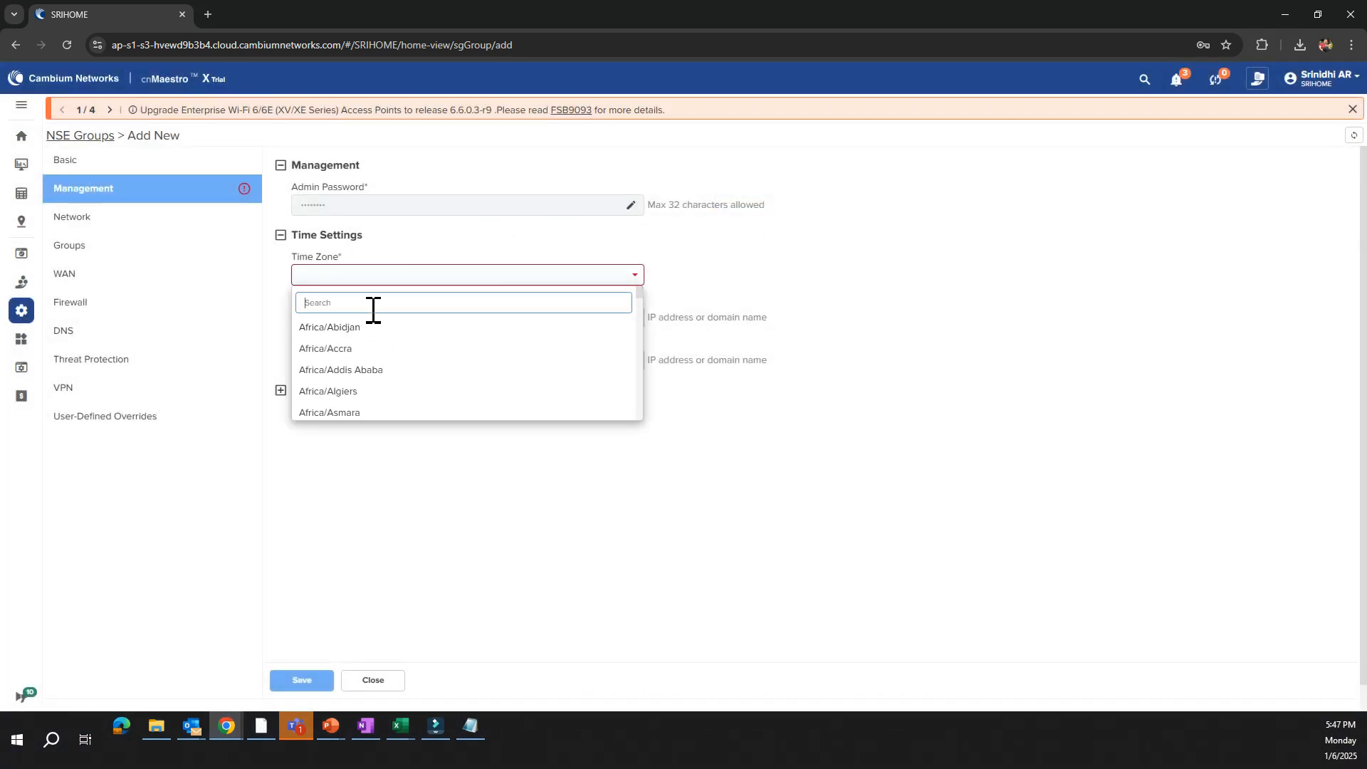
pyautogui.write('beng')
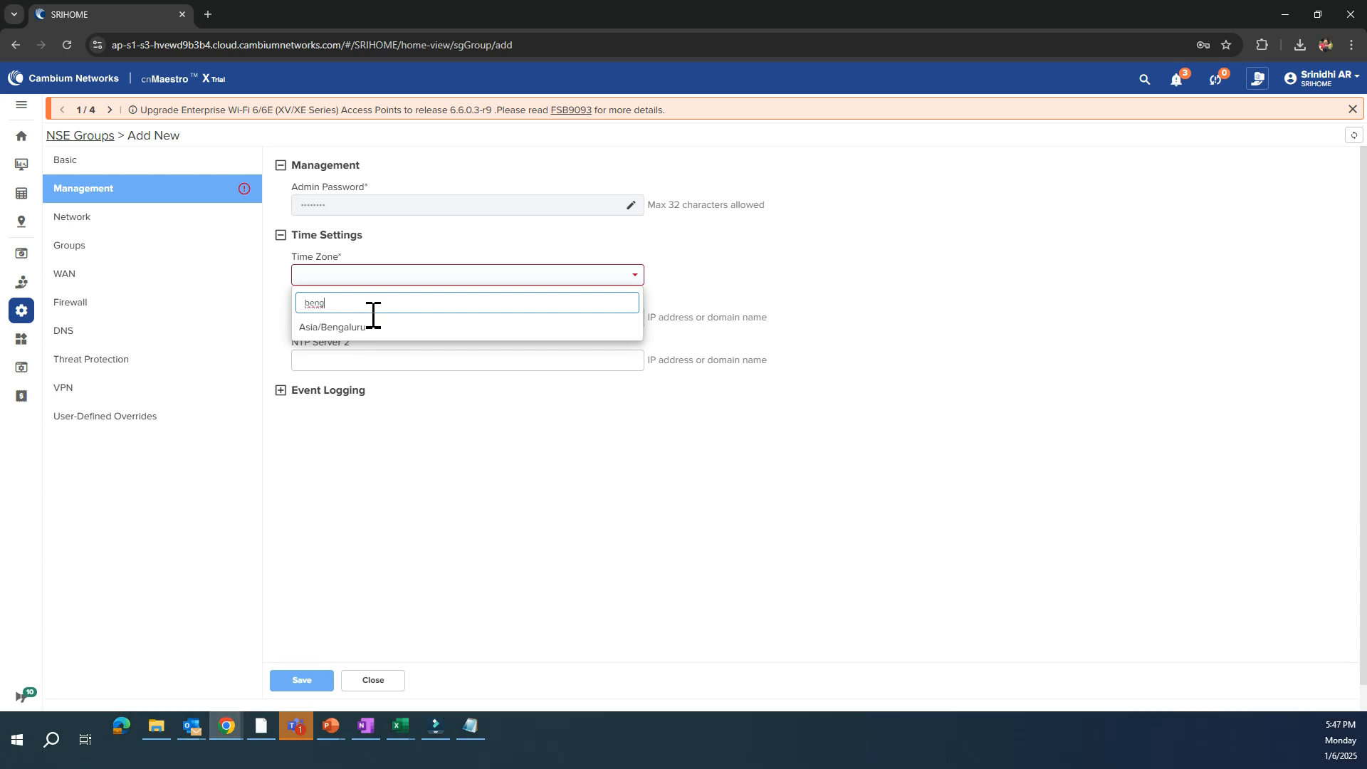
pyautogui.click(372, 332)
pyautogui.click(306, 680)
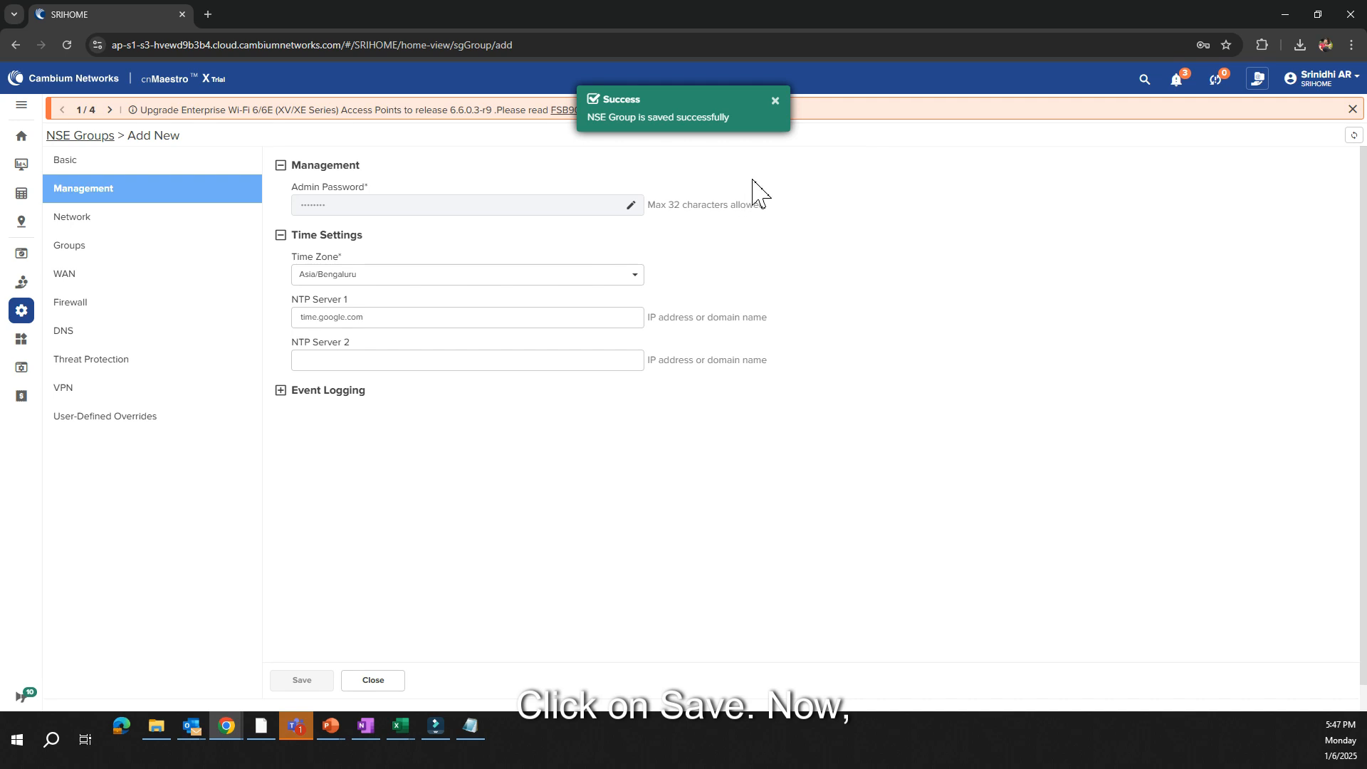
# In the group's network settings, start a new VLAN with ID 100, name "Employee" and description "Employee VLAN", declining the browser's password update
pyautogui.click(154, 230)
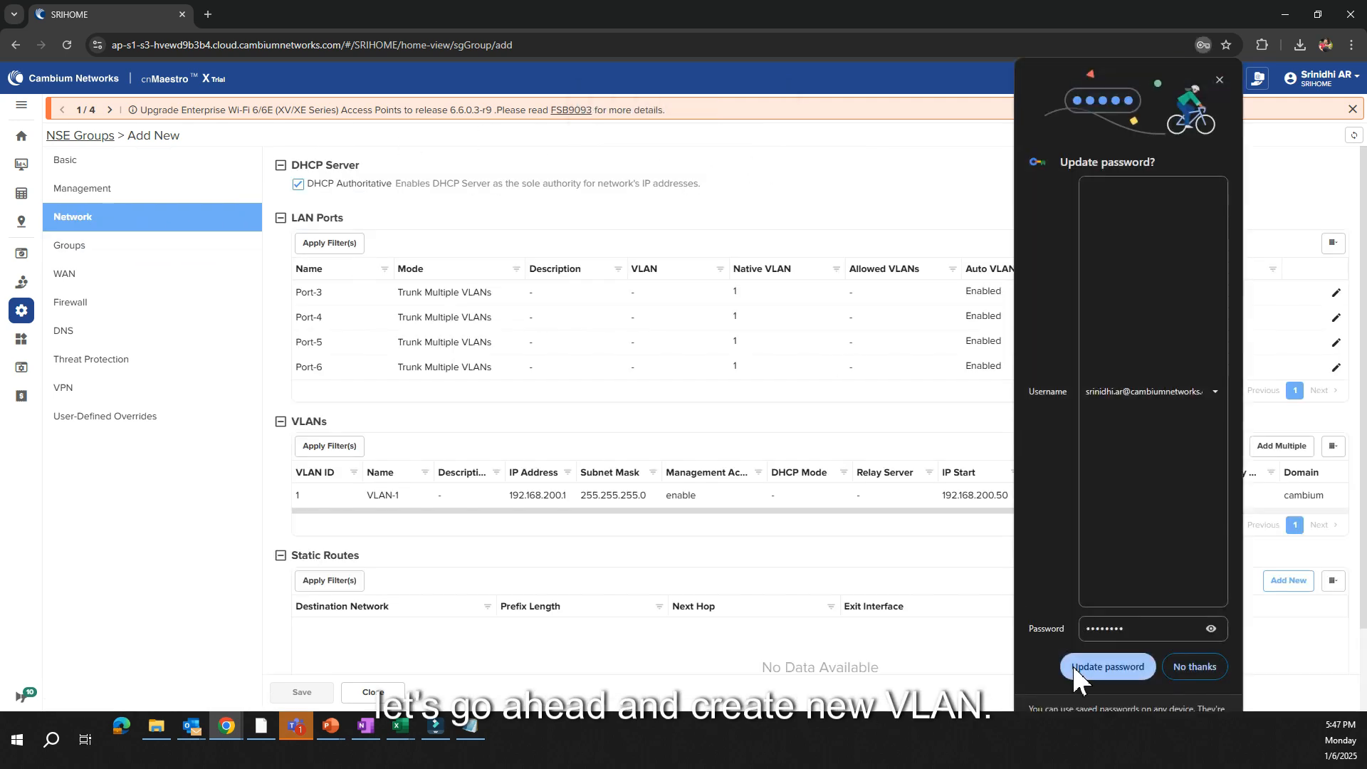
pyautogui.click(1209, 670)
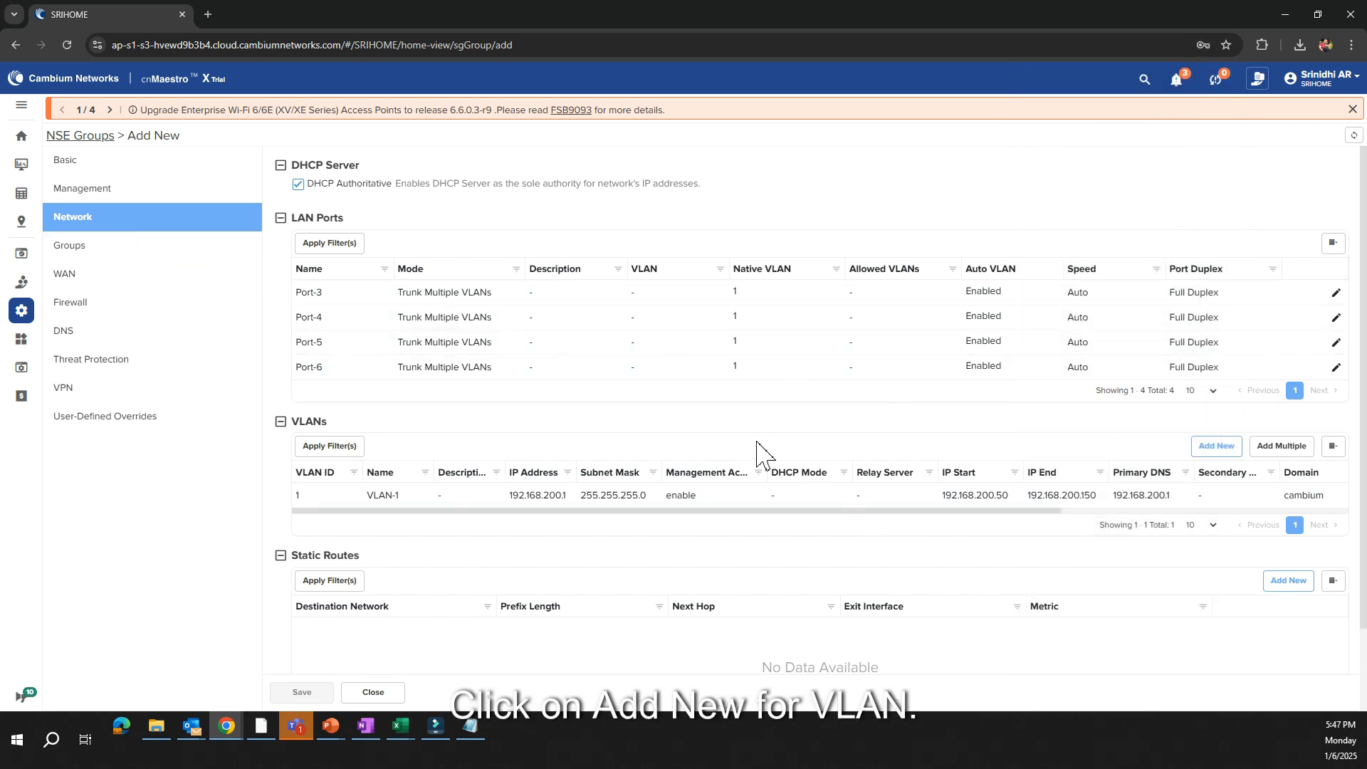
pyautogui.click(1210, 454)
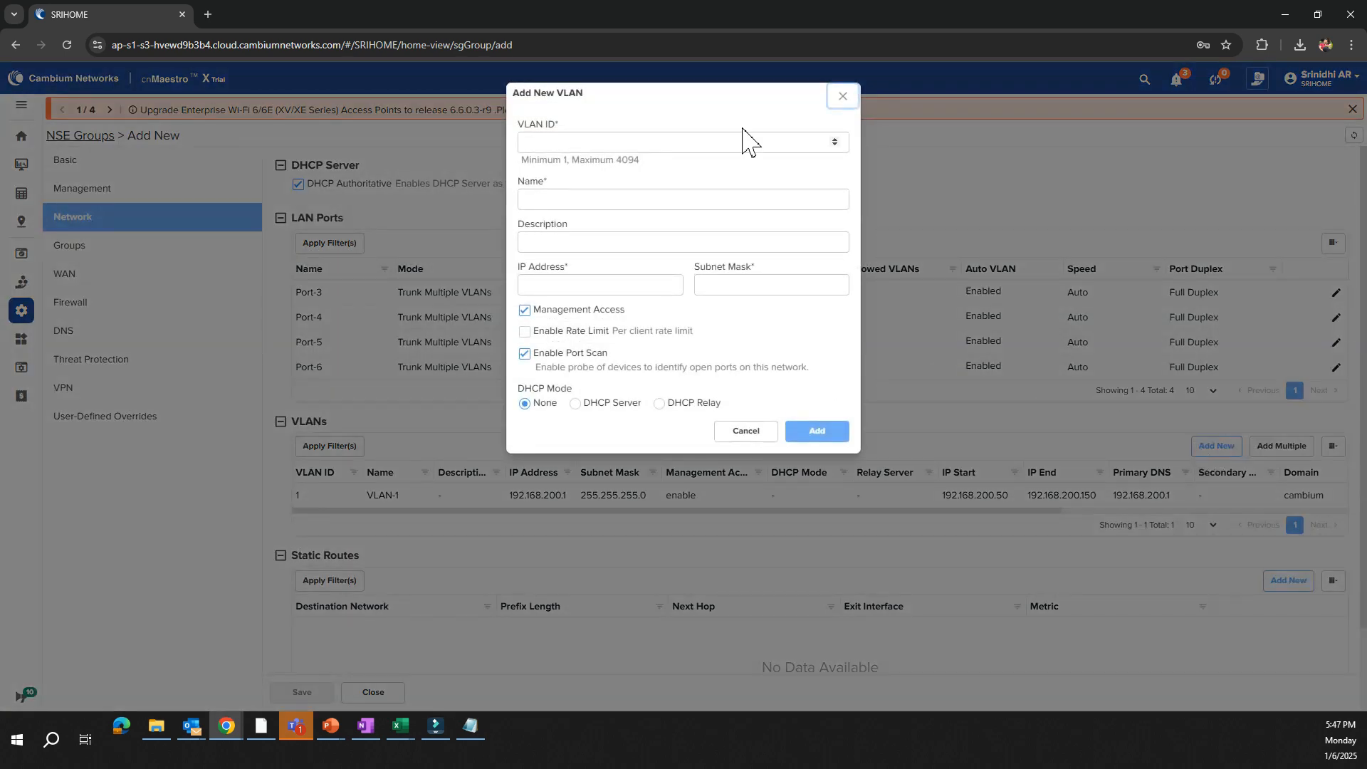
pyautogui.click(720, 146)
pyautogui.write('100')
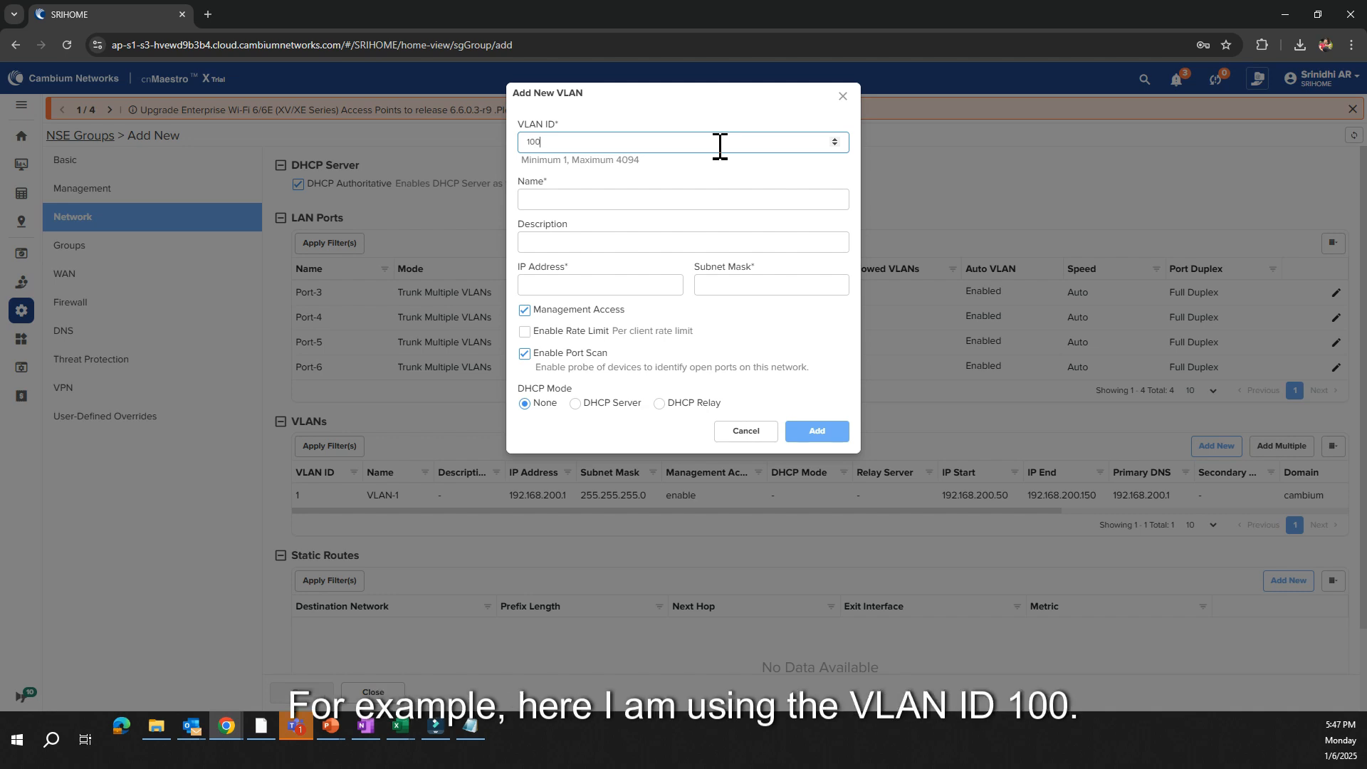
pyautogui.press('Tab')
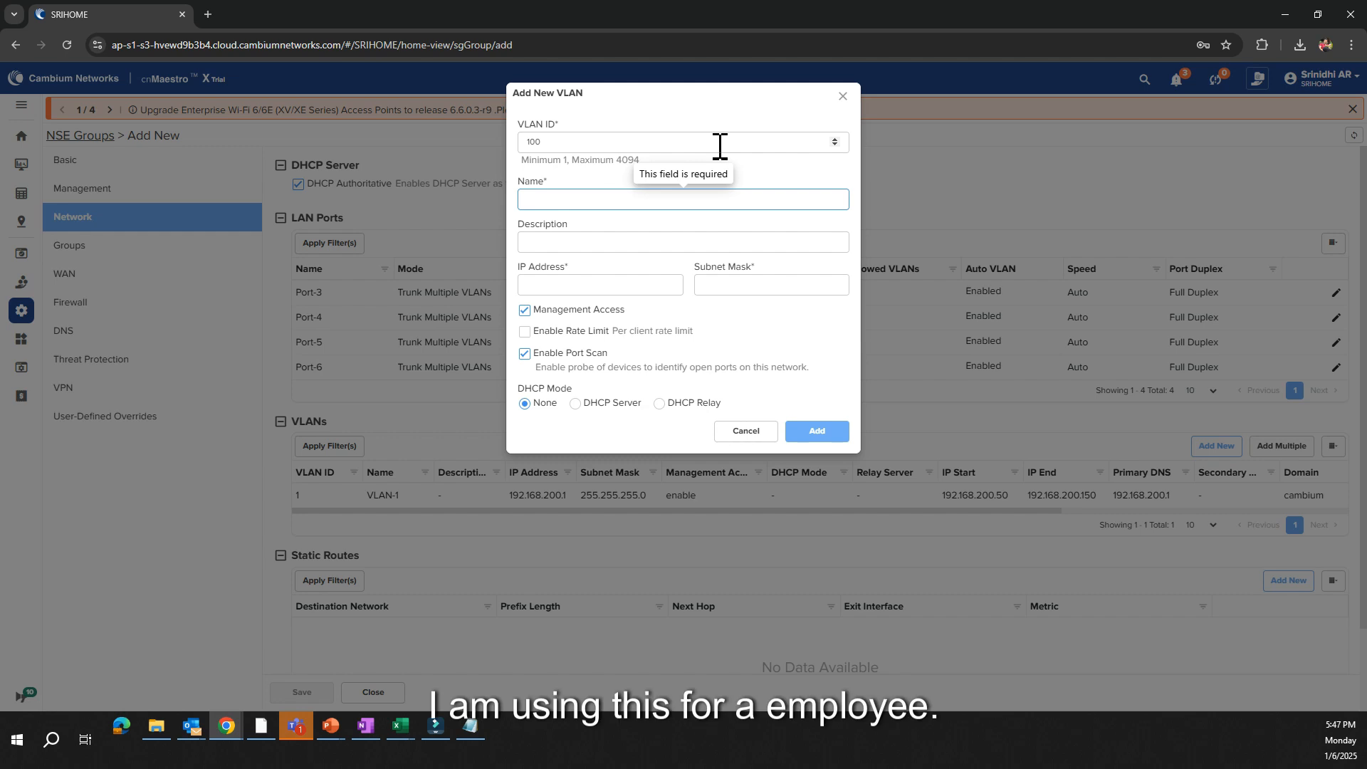
pyautogui.write('Employee')
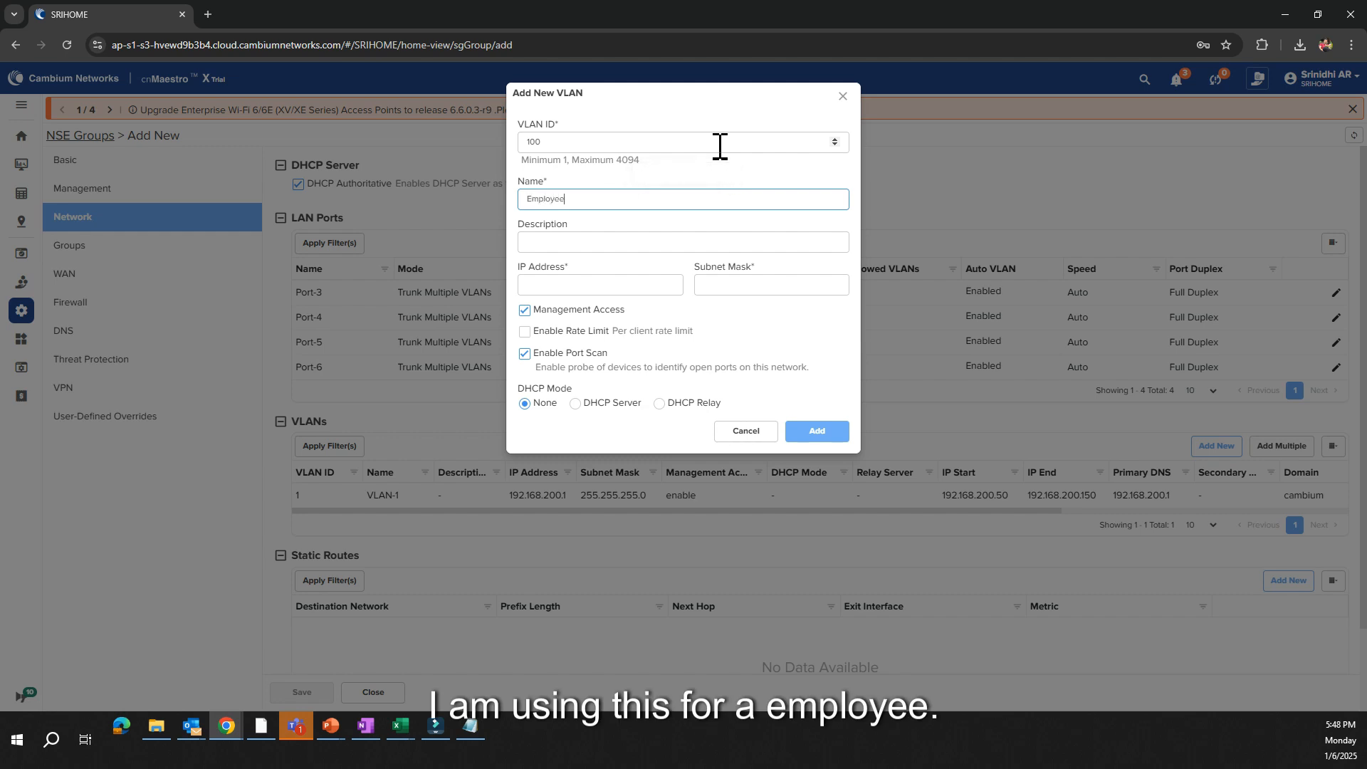
pyautogui.click(662, 243)
pyautogui.write('Employee')
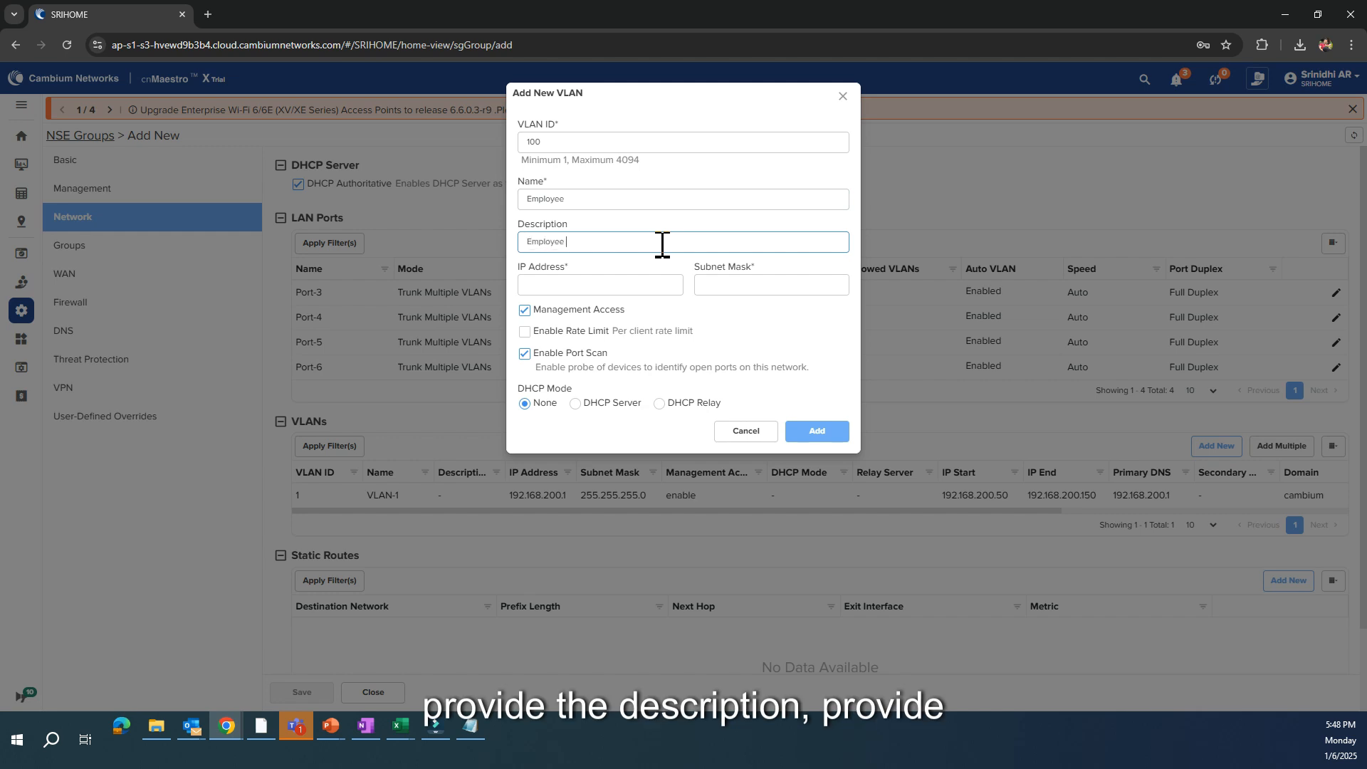
pyautogui.write(' VLAN')
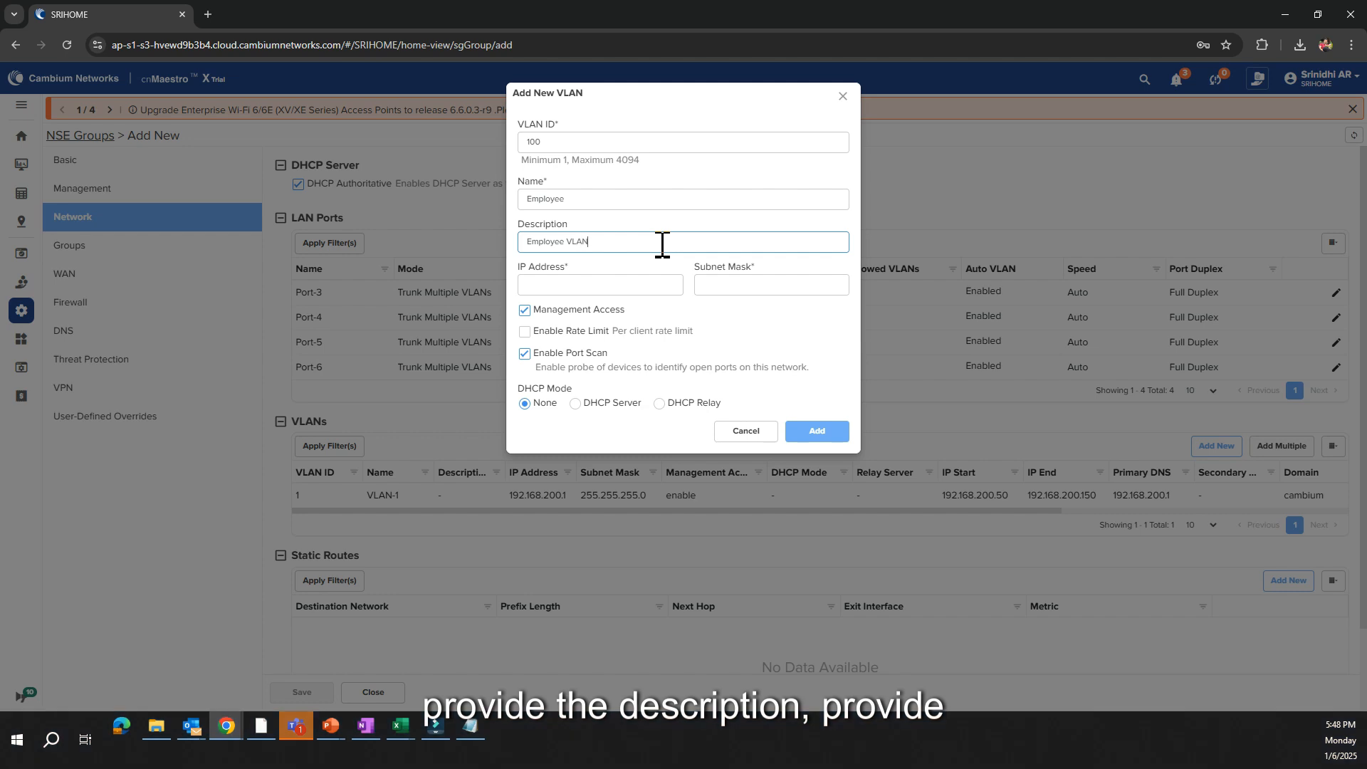
# Give the Employee VLAN the IP address 192.168.100.1 and subnet mask 255.255.255.0
pyautogui.click(635, 286)
pyautogui.write('19')
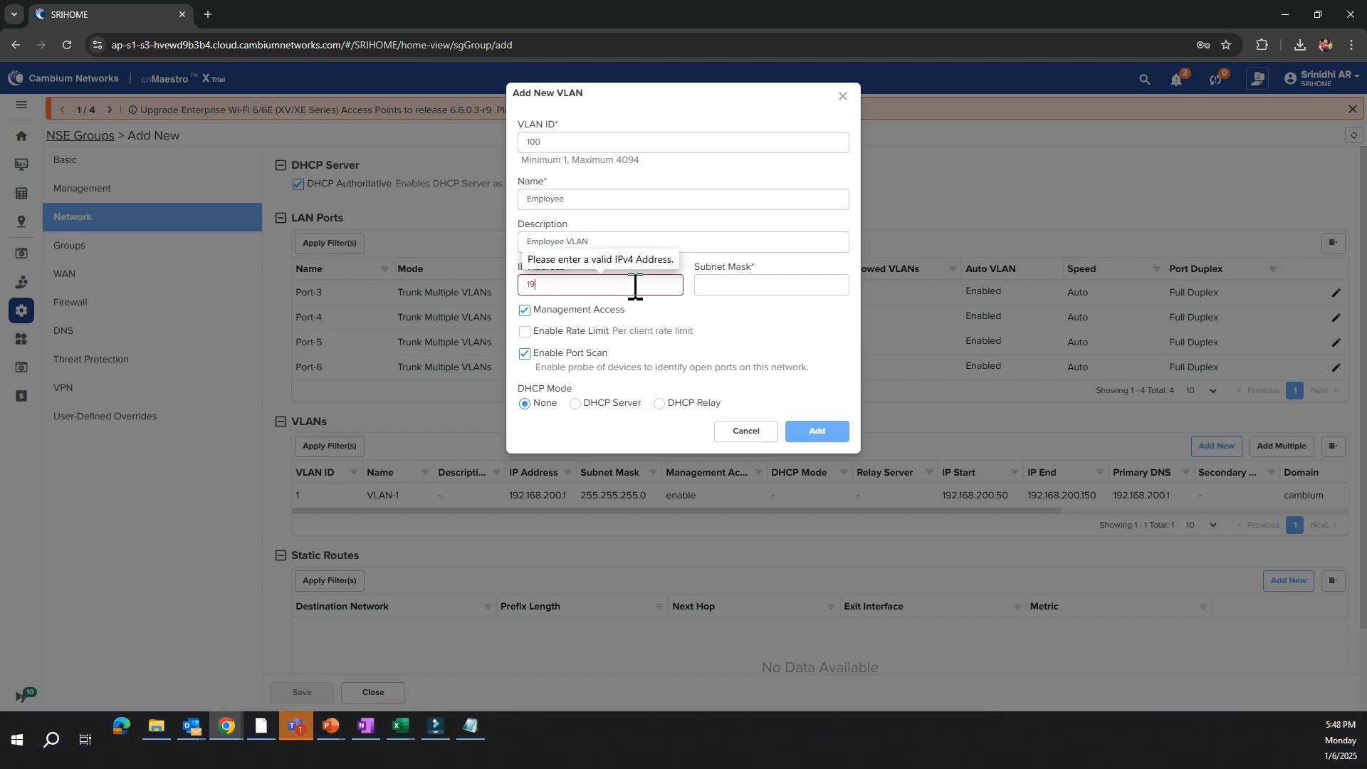
pyautogui.write('2.168.100.1')
pyautogui.press('Tab')
pyautogui.write('255')
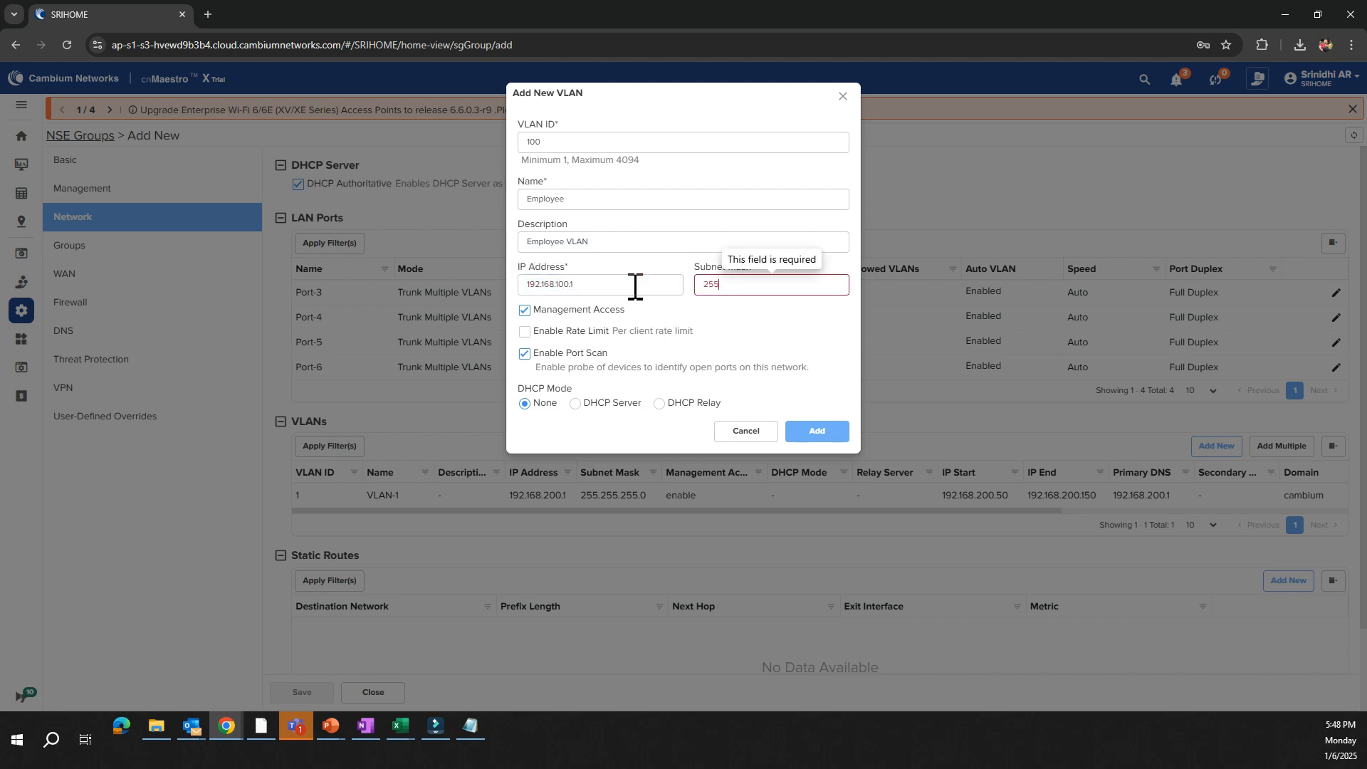
pyautogui.write('.255.255.0')
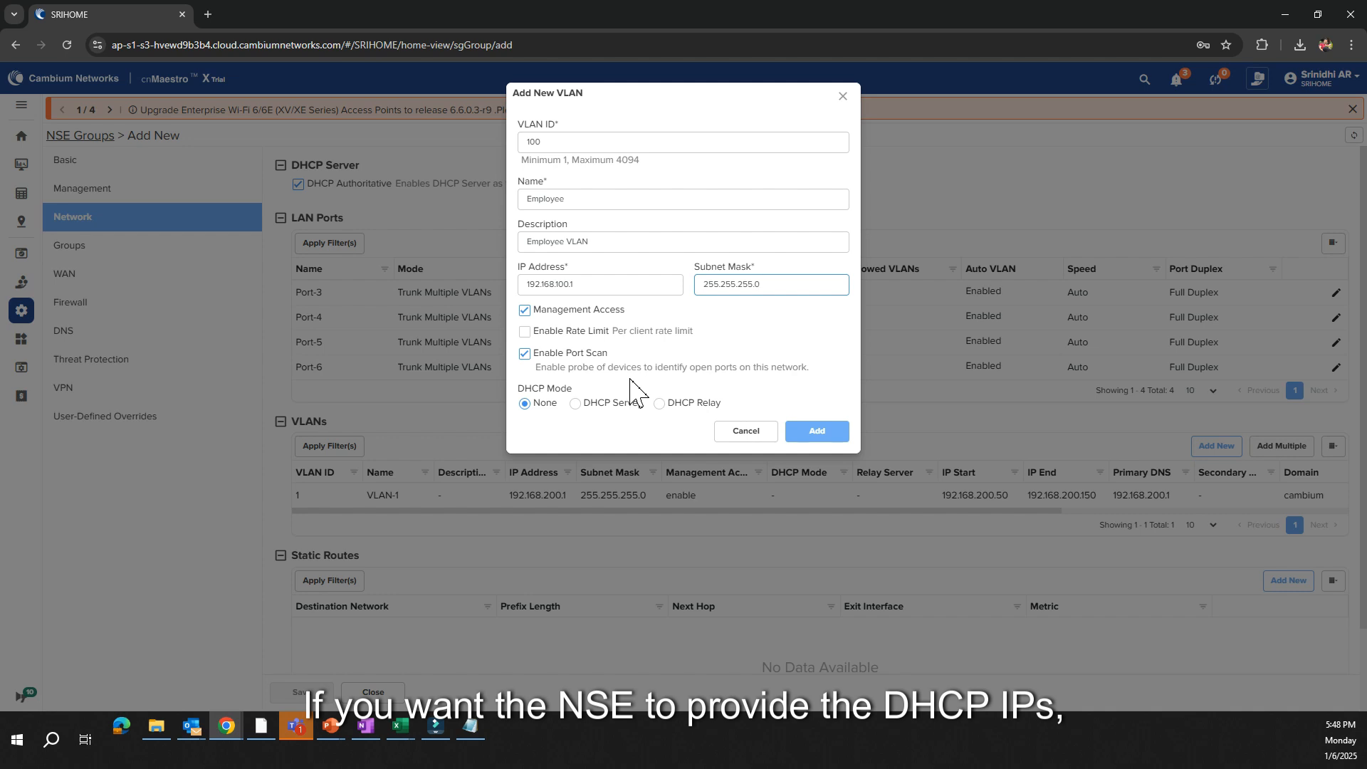
# Set the VLAN's DHCP mode to DHCP Server with a pool from 192.168.100.50 to 192.168.100.150
pyautogui.click(602, 408)
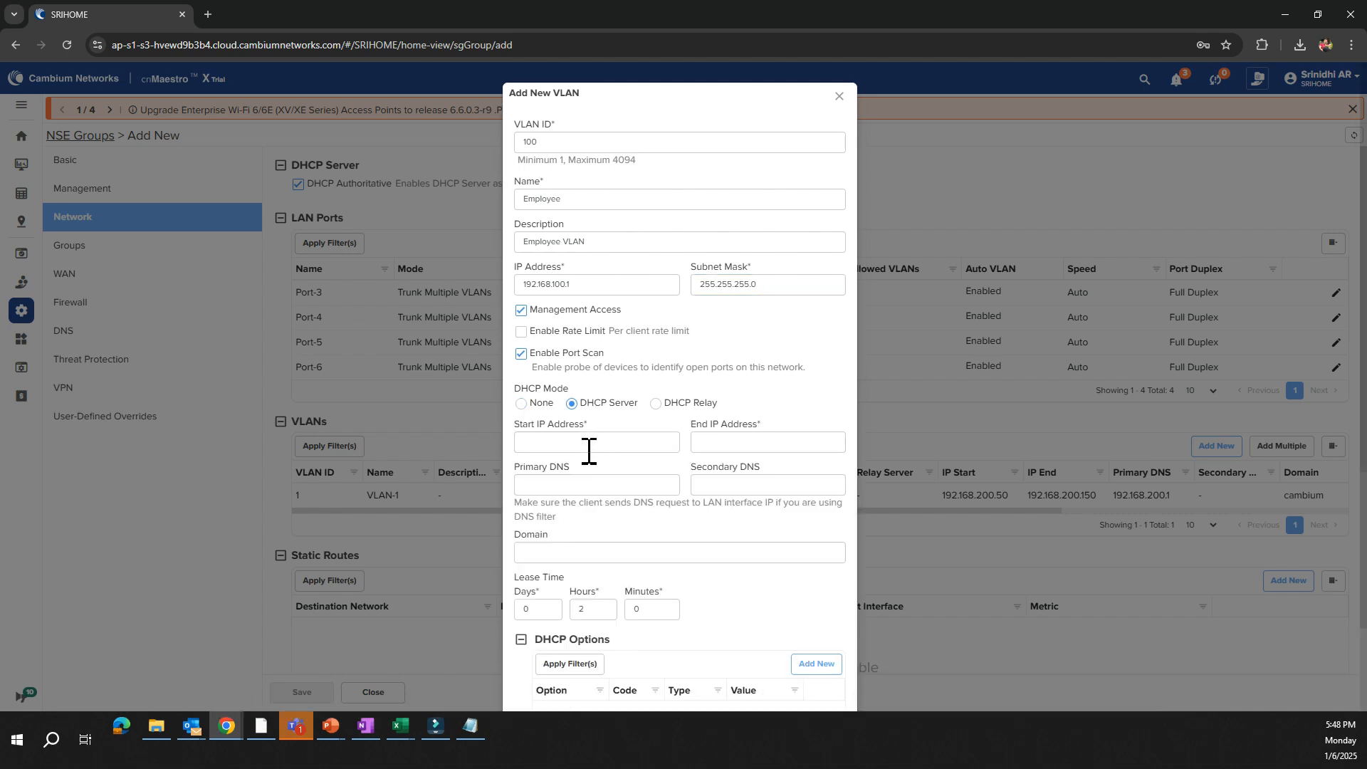
pyautogui.click(589, 442)
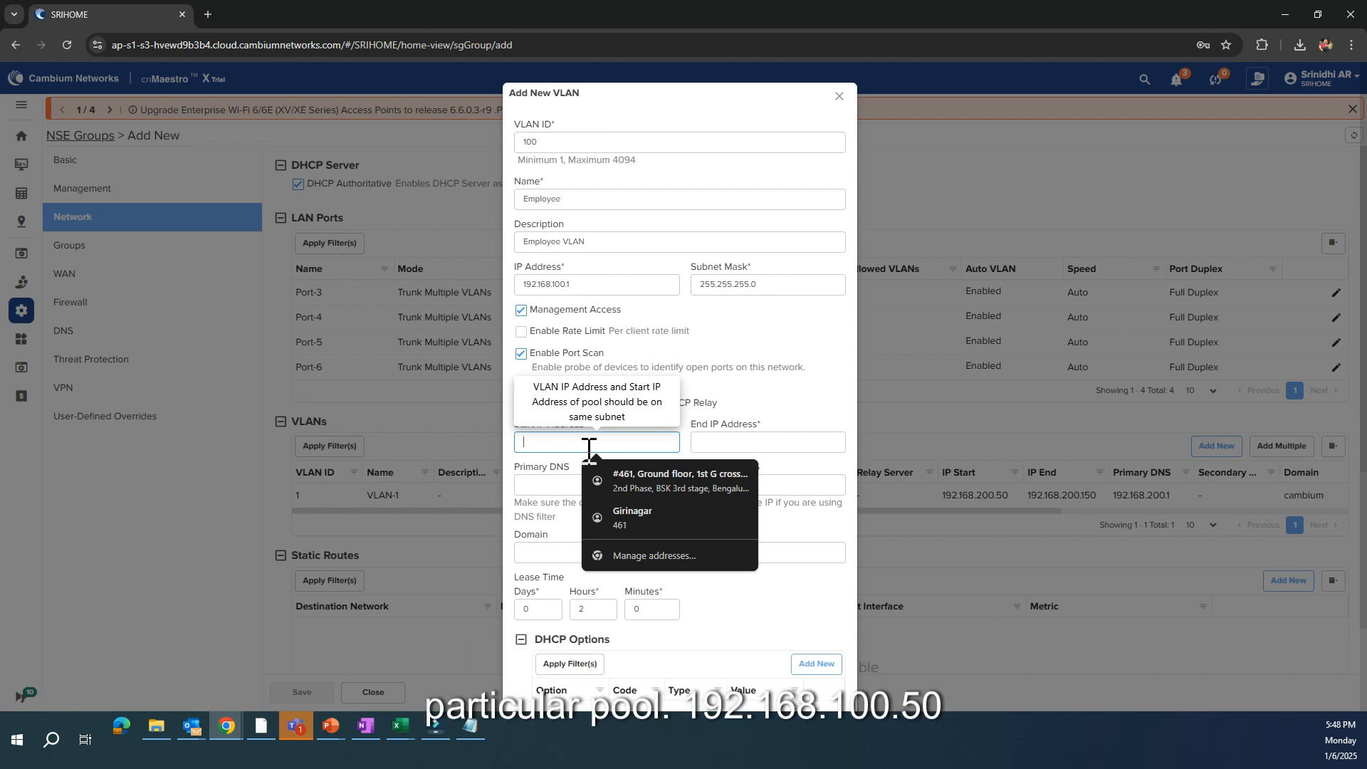
pyautogui.write('192.168.100.50')
pyautogui.press('Tab')
pyautogui.write('19')
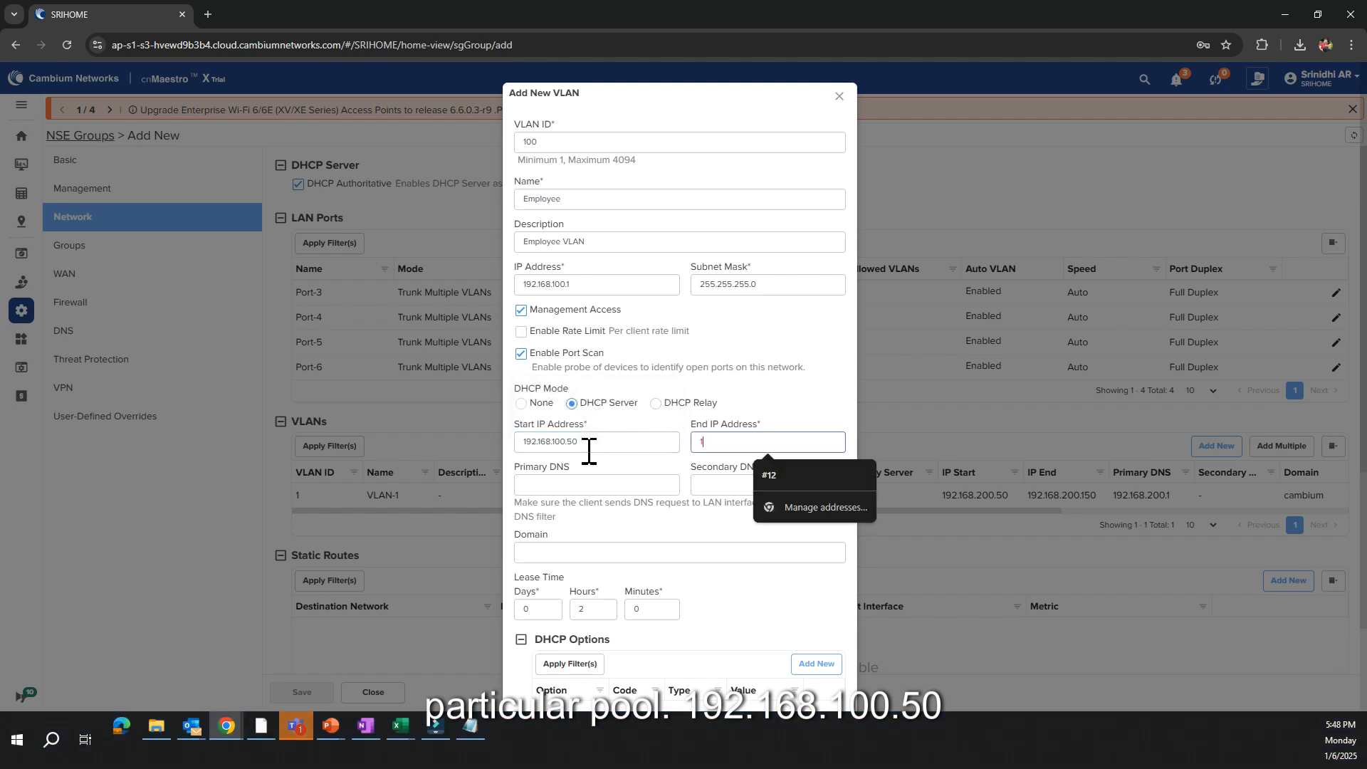
pyautogui.write('2.168.100.150')
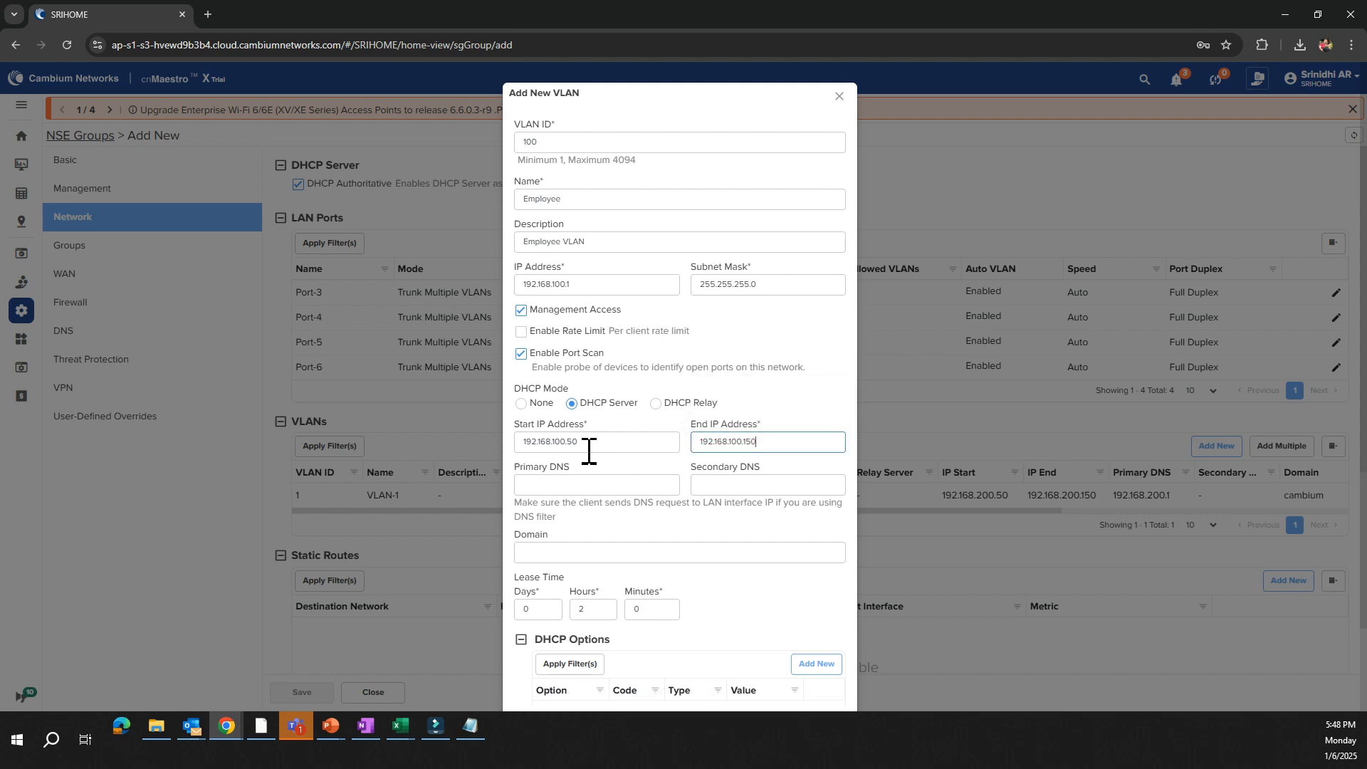
# Set the primary DNS of the VLAN's DHCP server to 192.168.100.1
pyautogui.click(598, 486)
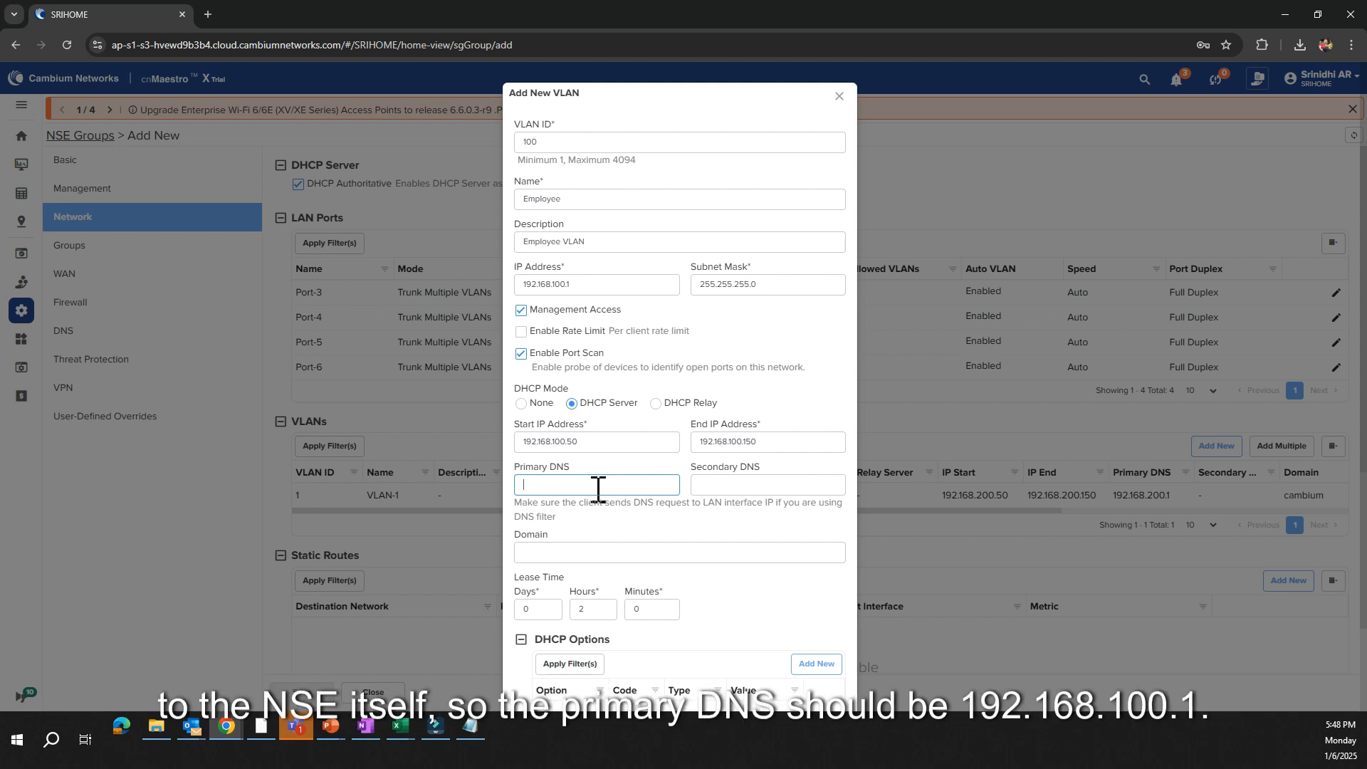
pyautogui.write('192.168.100.1')
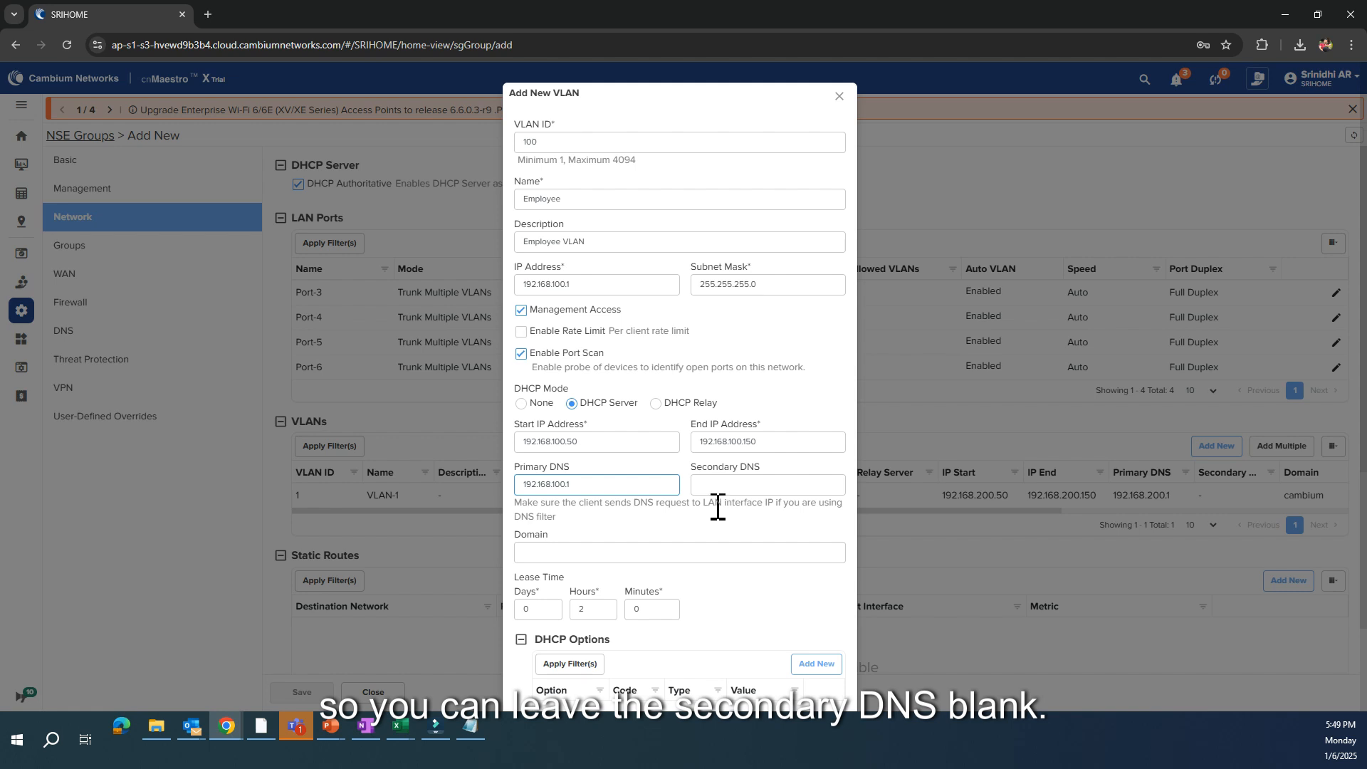
# Start a new MAC binding for the Employee VLAN with MAC aa:bb:cc:dd:ee:ff and IP address 192.168.100.2
pyautogui.scroll(-4, 717, 507)
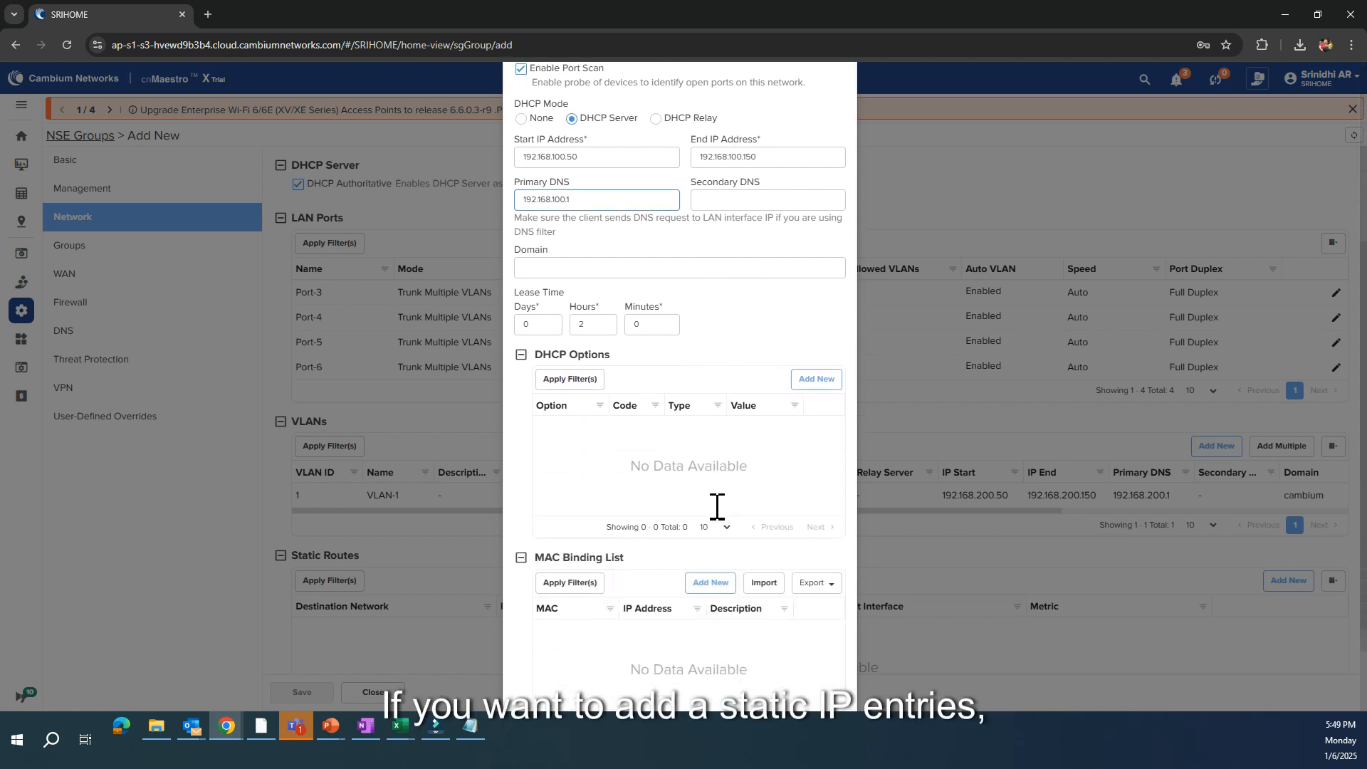
pyautogui.scroll(-2, 704, 537)
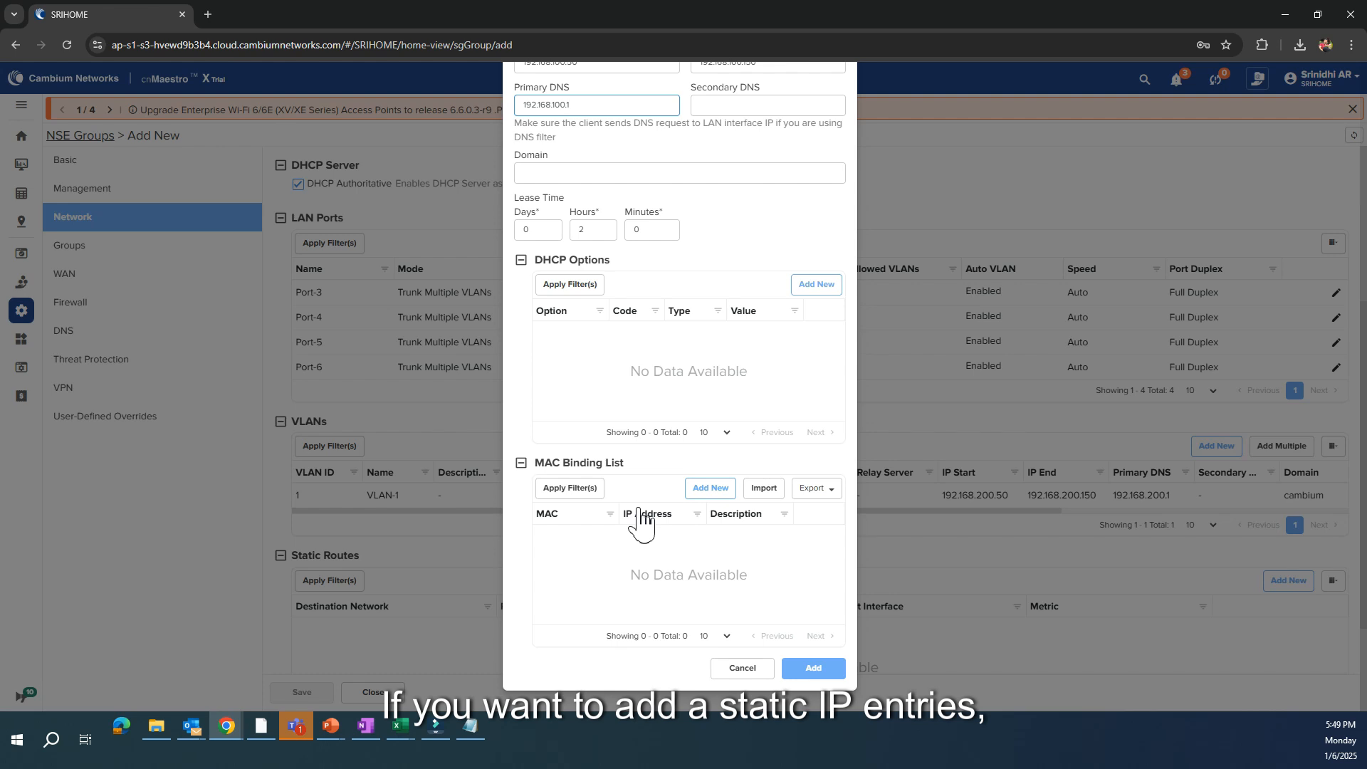
pyautogui.click(709, 488)
pyautogui.click(593, 449)
pyautogui.write('aa:bb')
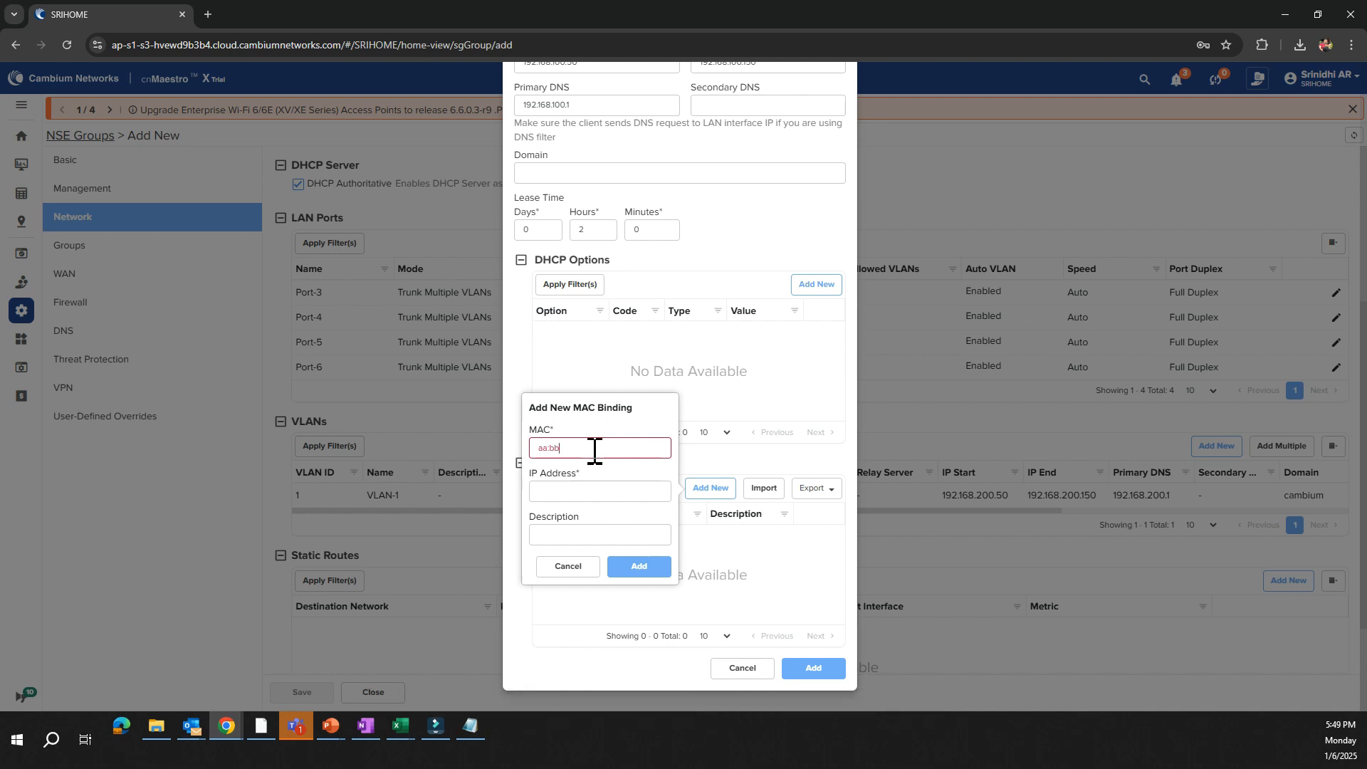
pyautogui.write(':cc:dd:ee:ff')
pyautogui.press('Tab')
pyautogui.write('192.168.100.2')
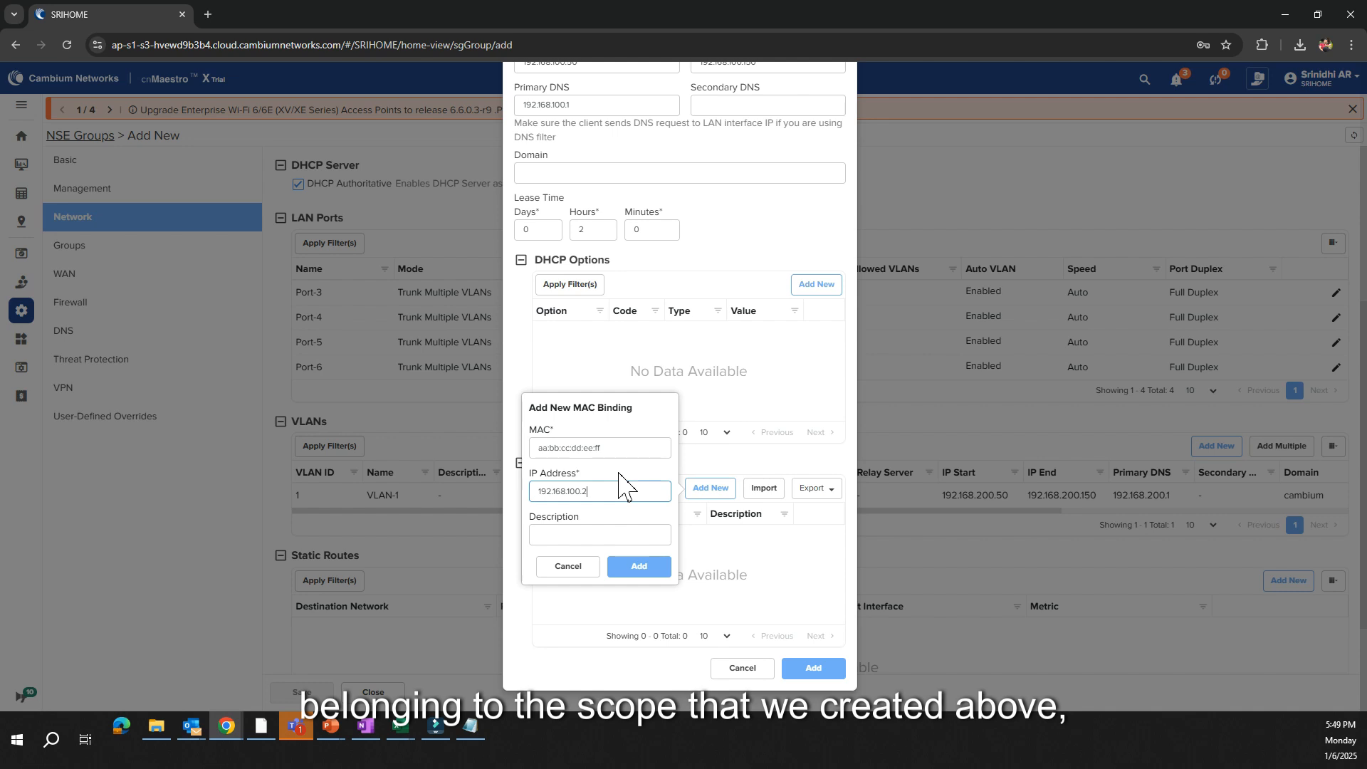
# Describe the MAC binding as "Manager", add it to the list, and add the completed Employee VLAN to the group
pyautogui.click(577, 533)
pyautogui.write('Maga')
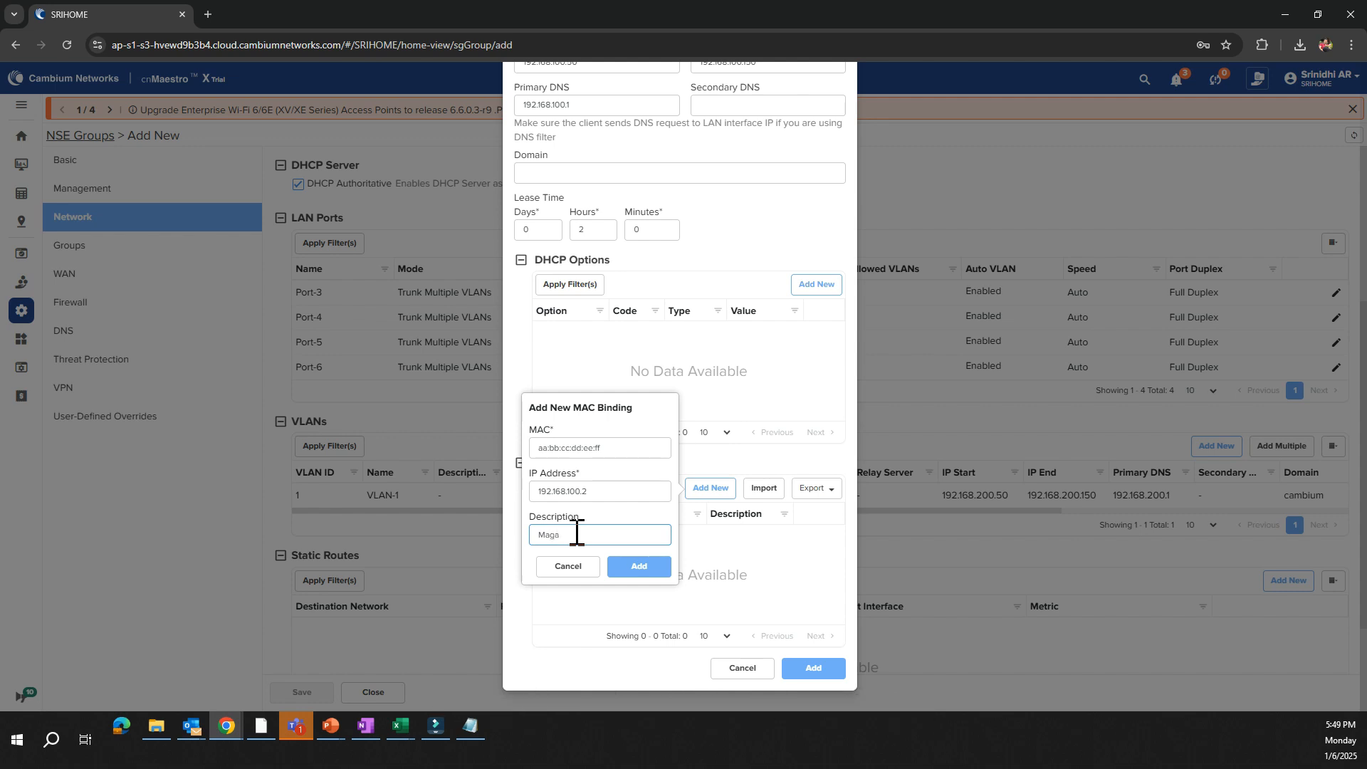
pyautogui.press('BackSpace')
pyautogui.press('BackSpace')
pyautogui.write('nager')
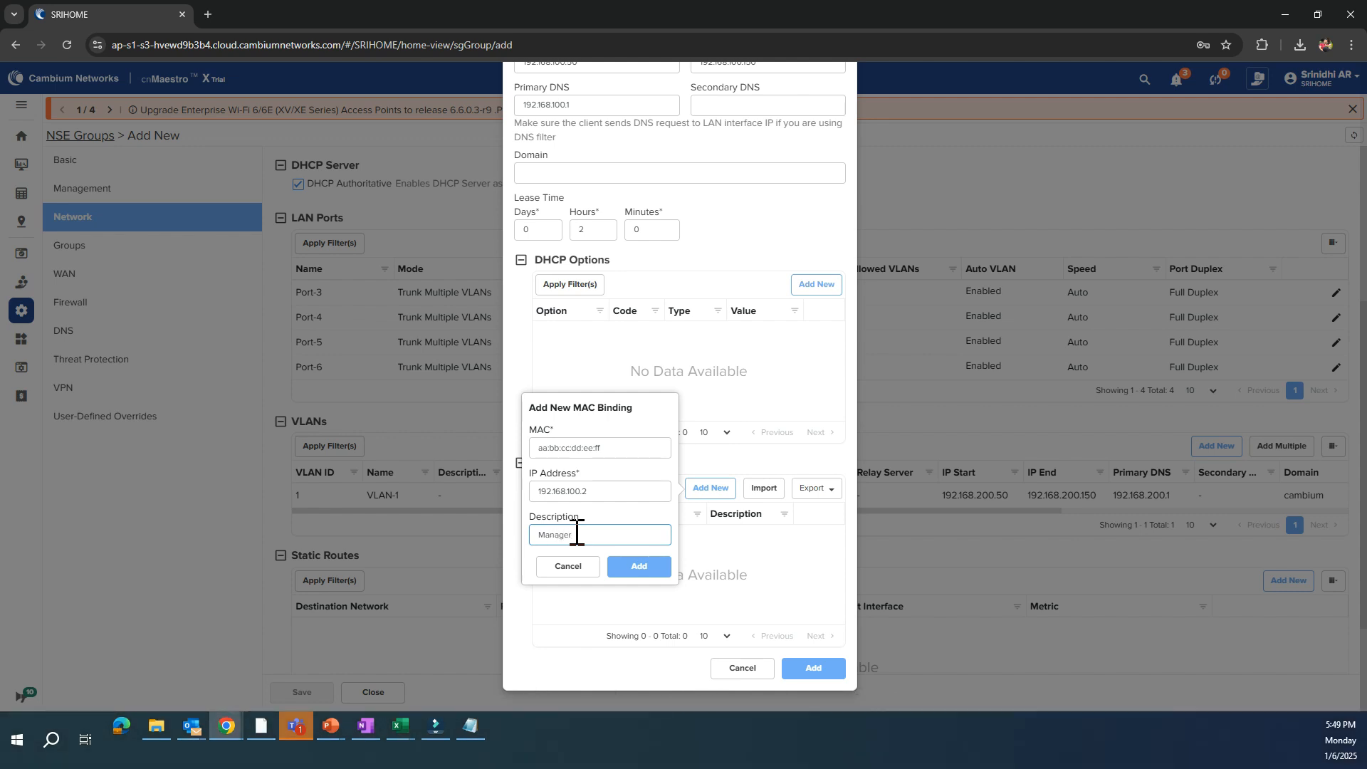
pyautogui.click(639, 567)
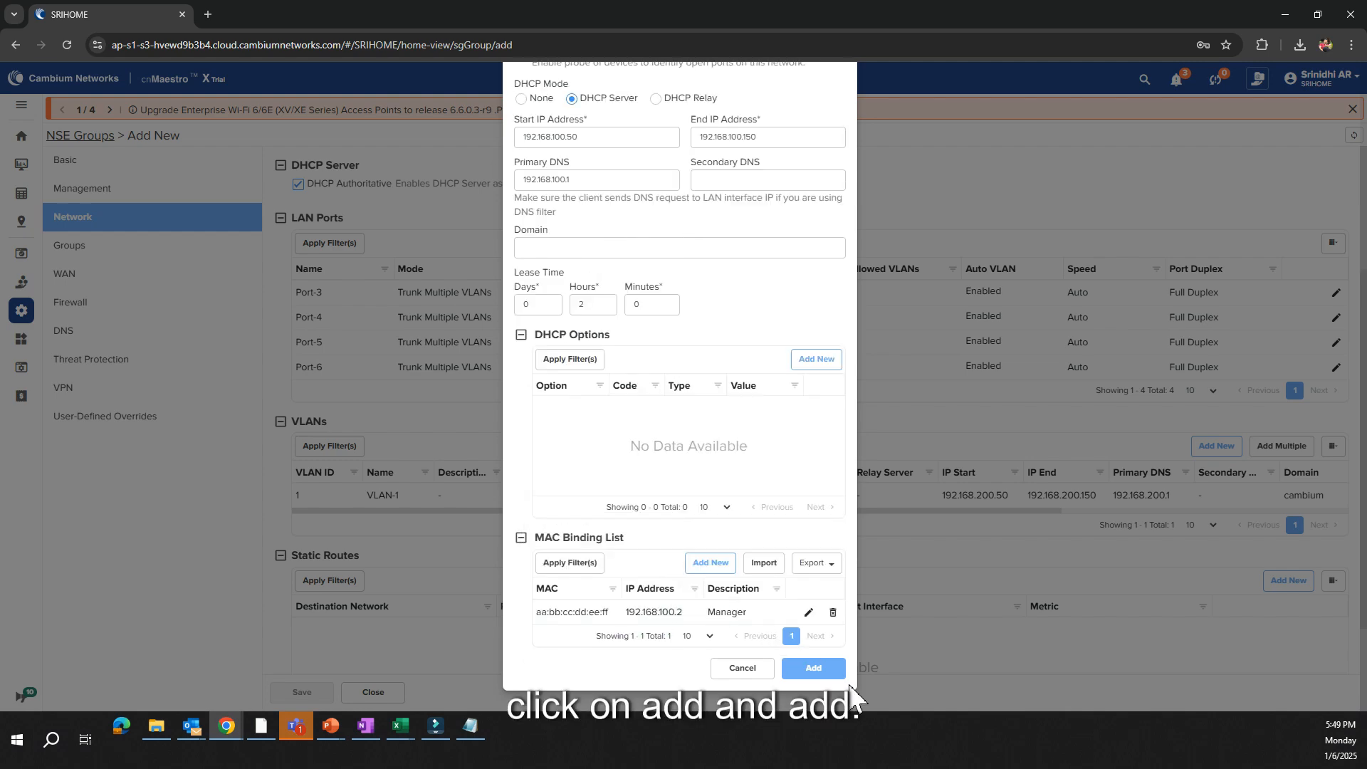
pyautogui.click(813, 667)
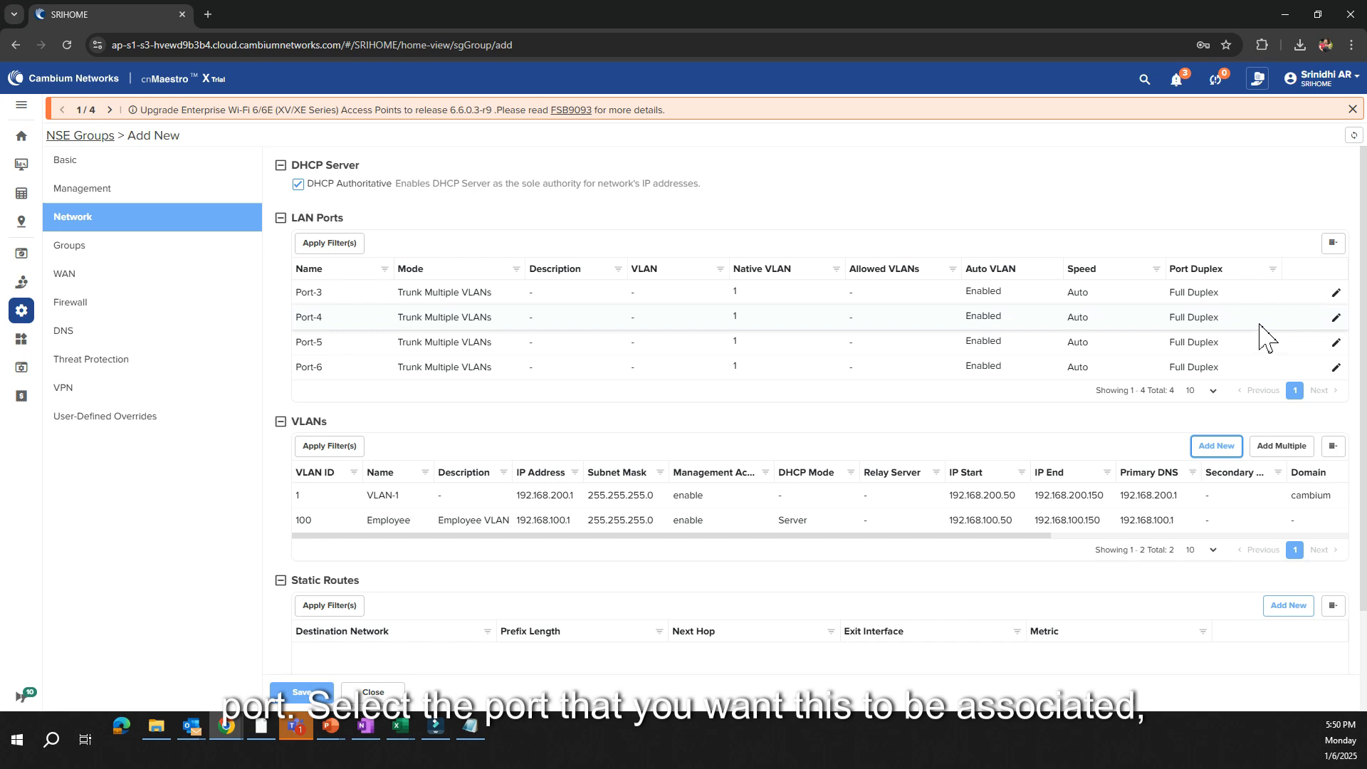
# Set the allowed VLANs of LAN Port-3 to 100 and save the NSE group
pyautogui.click(1336, 292)
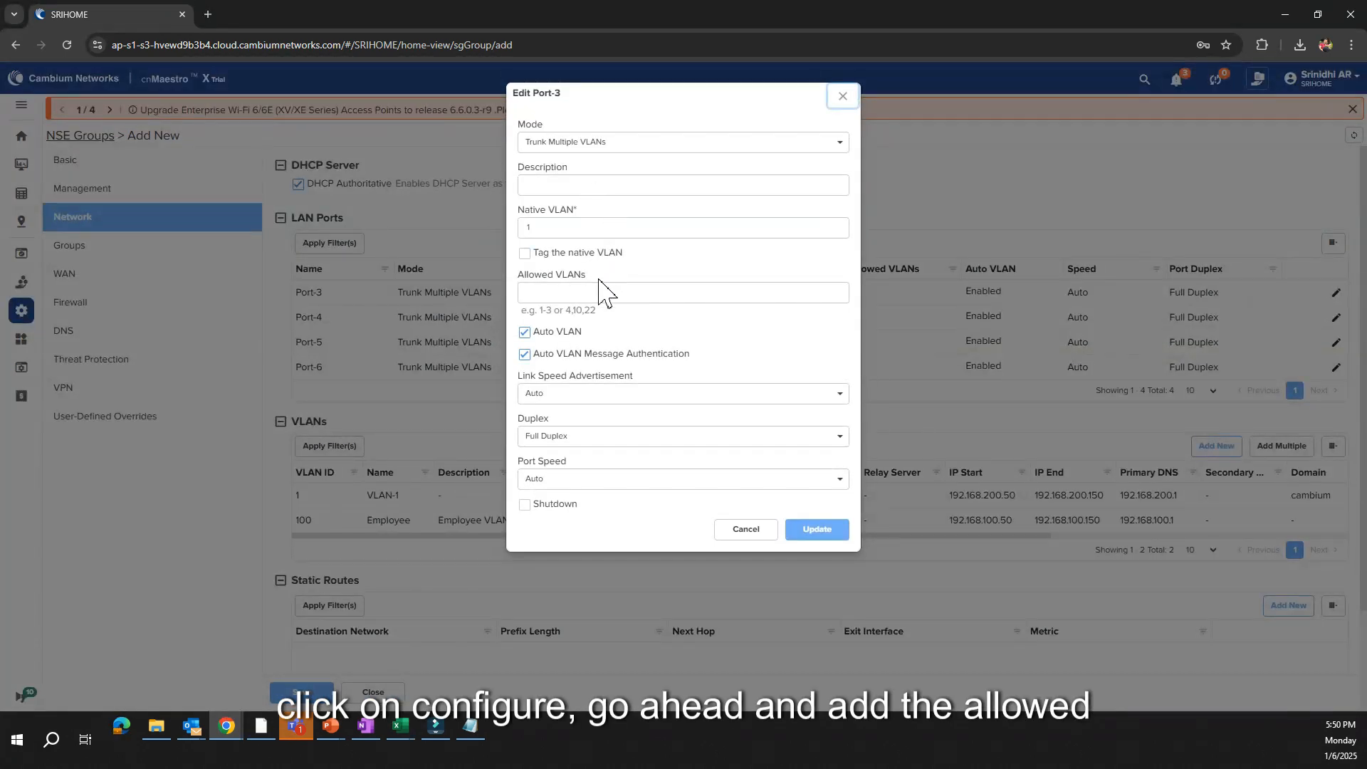
pyautogui.write('100')
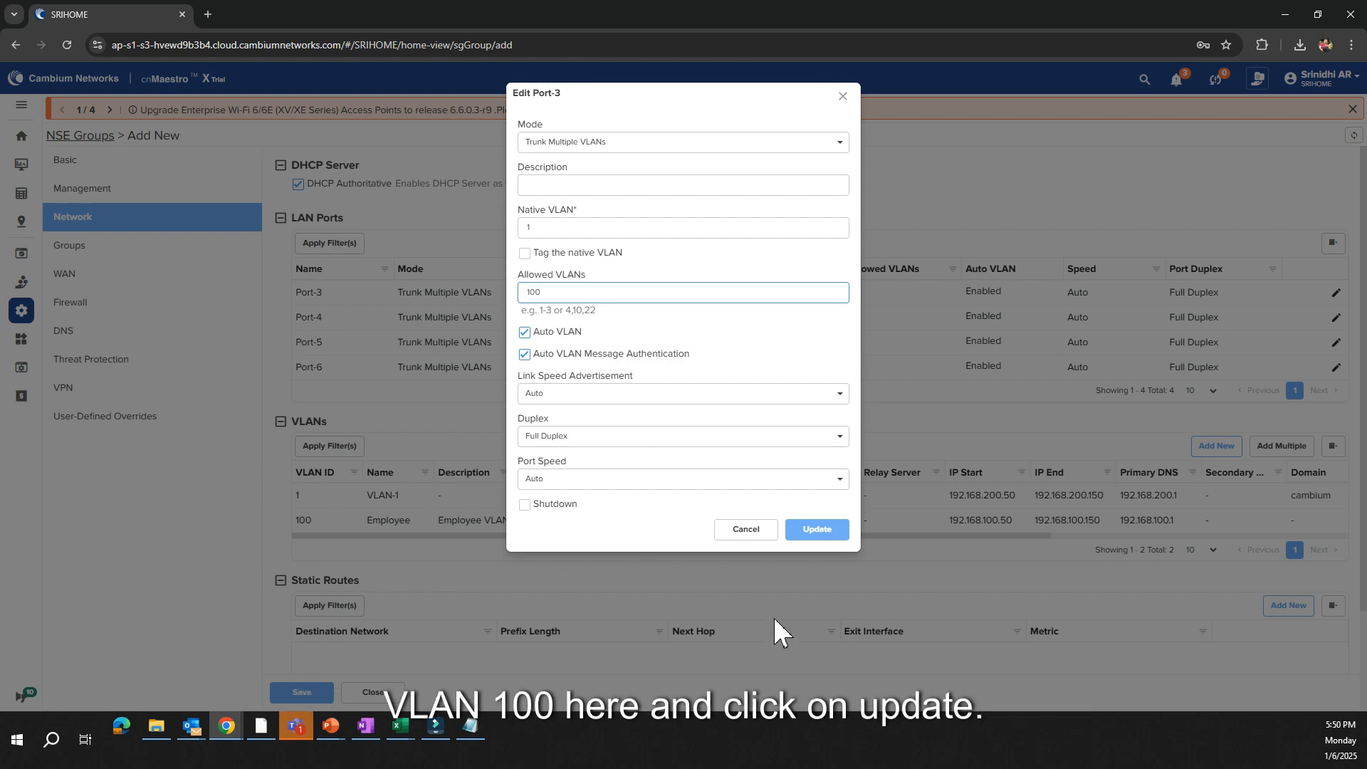
pyautogui.click(831, 532)
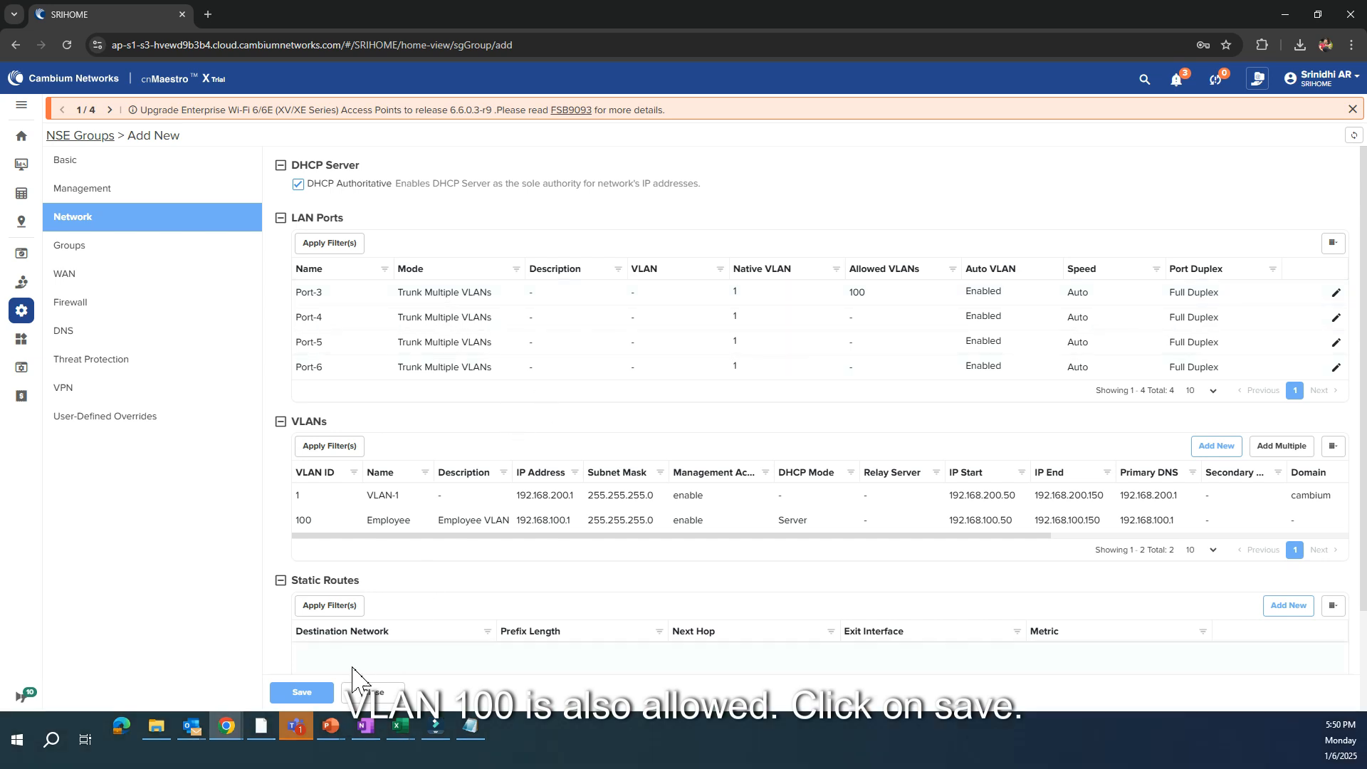
pyautogui.click(313, 692)
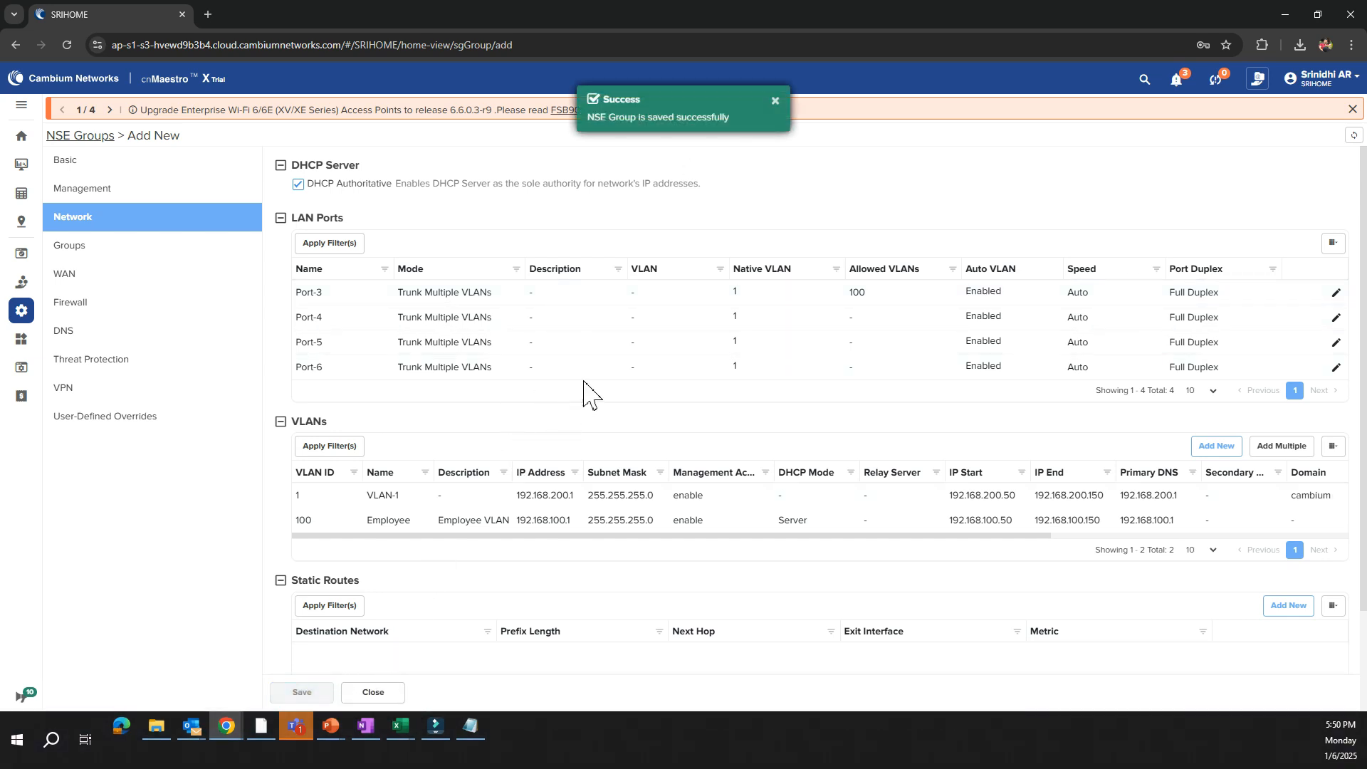
pyautogui.click(775, 102)
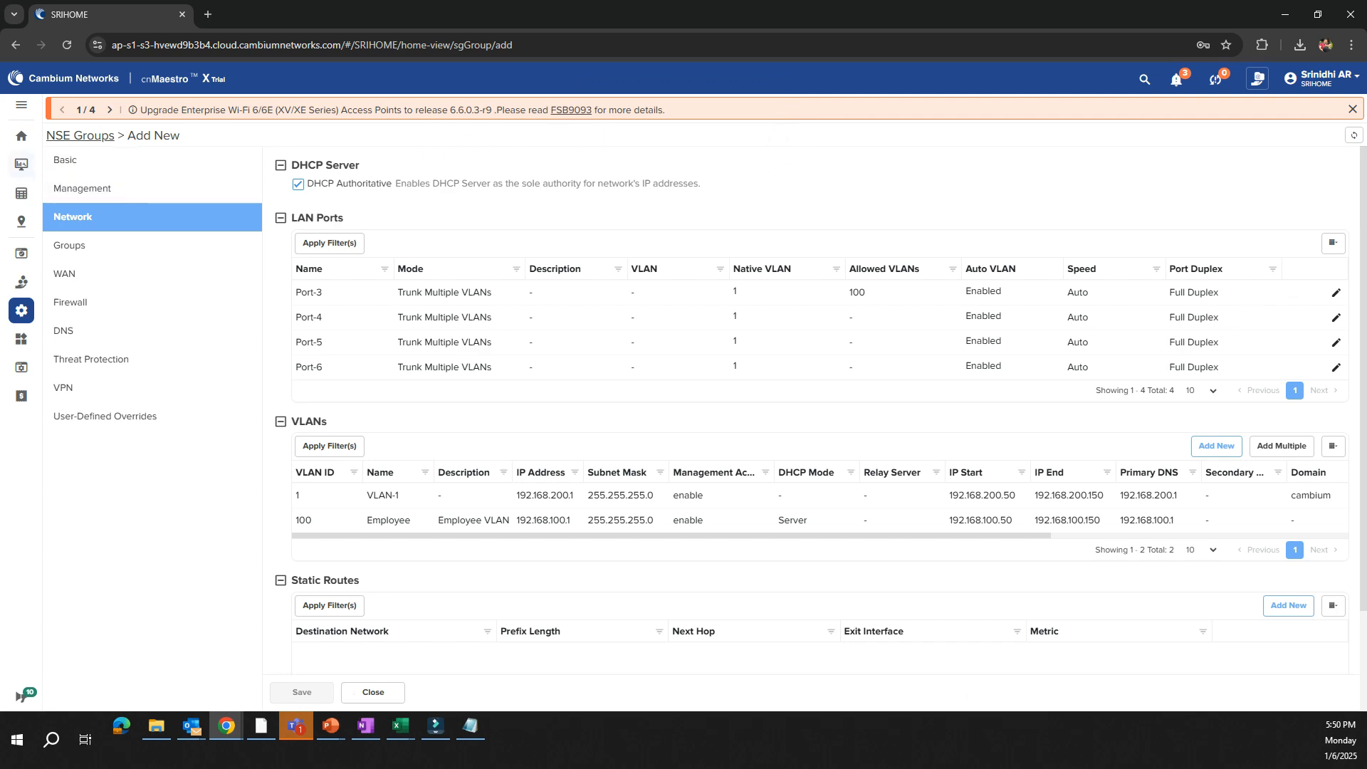
# Assign the Bengaluru-South NSE group to device NSE-7030C0, apply the configuration and check the device's sync status
pyautogui.click(24, 168)
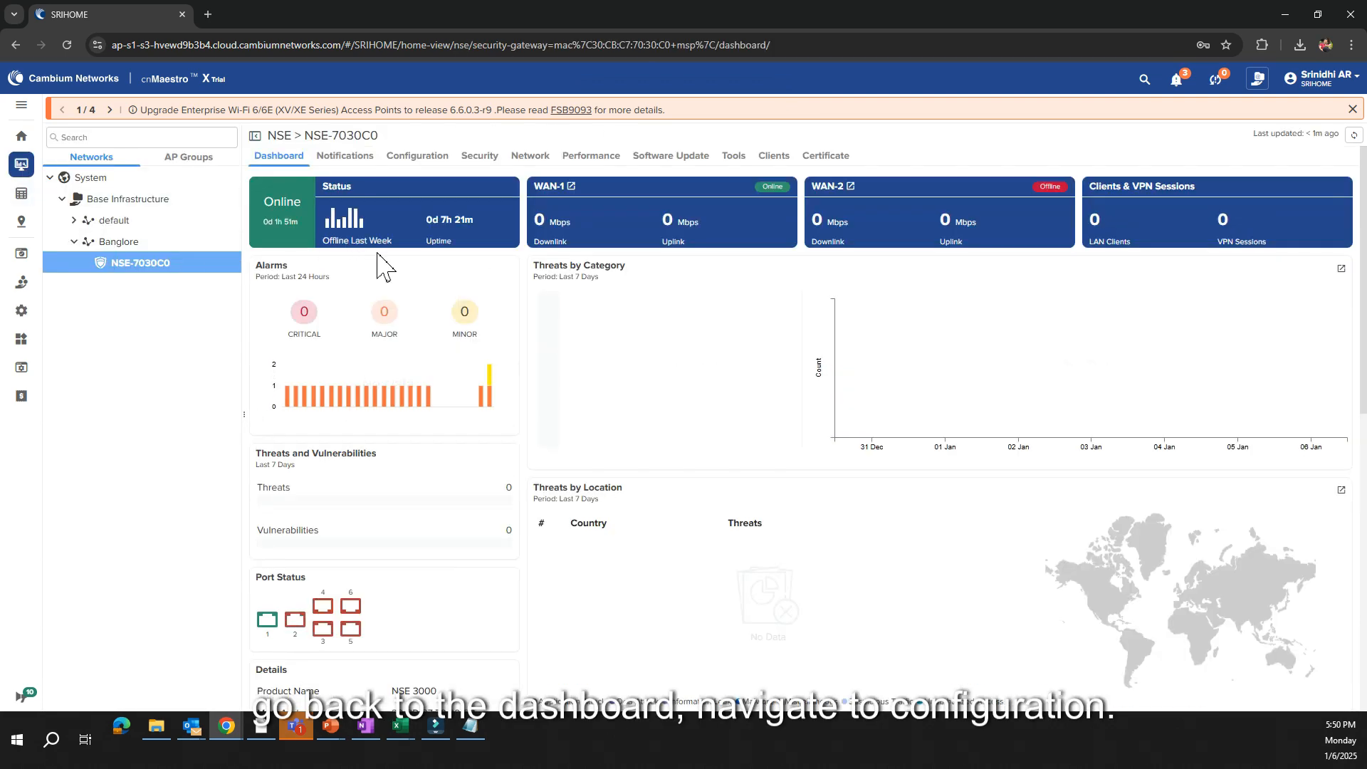
pyautogui.click(418, 160)
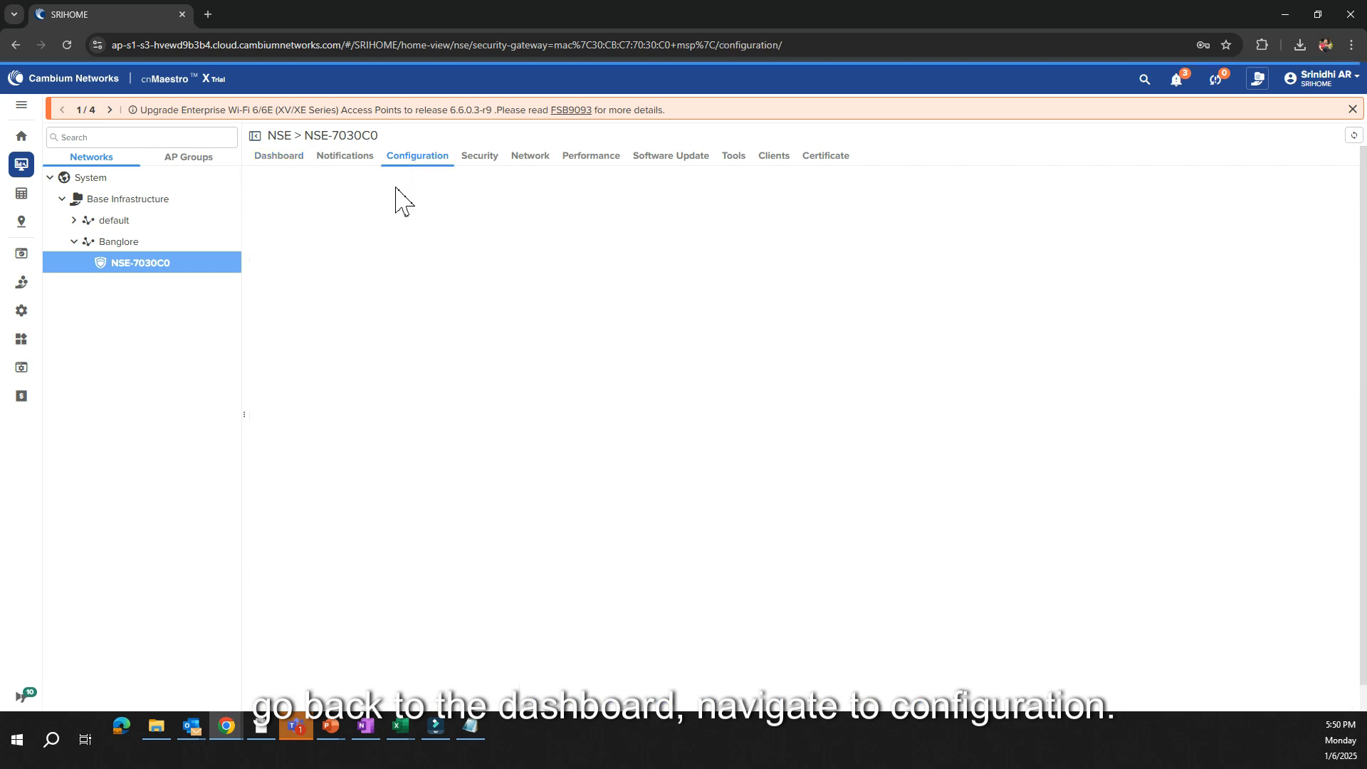
pyautogui.scroll(-1, 427, 458)
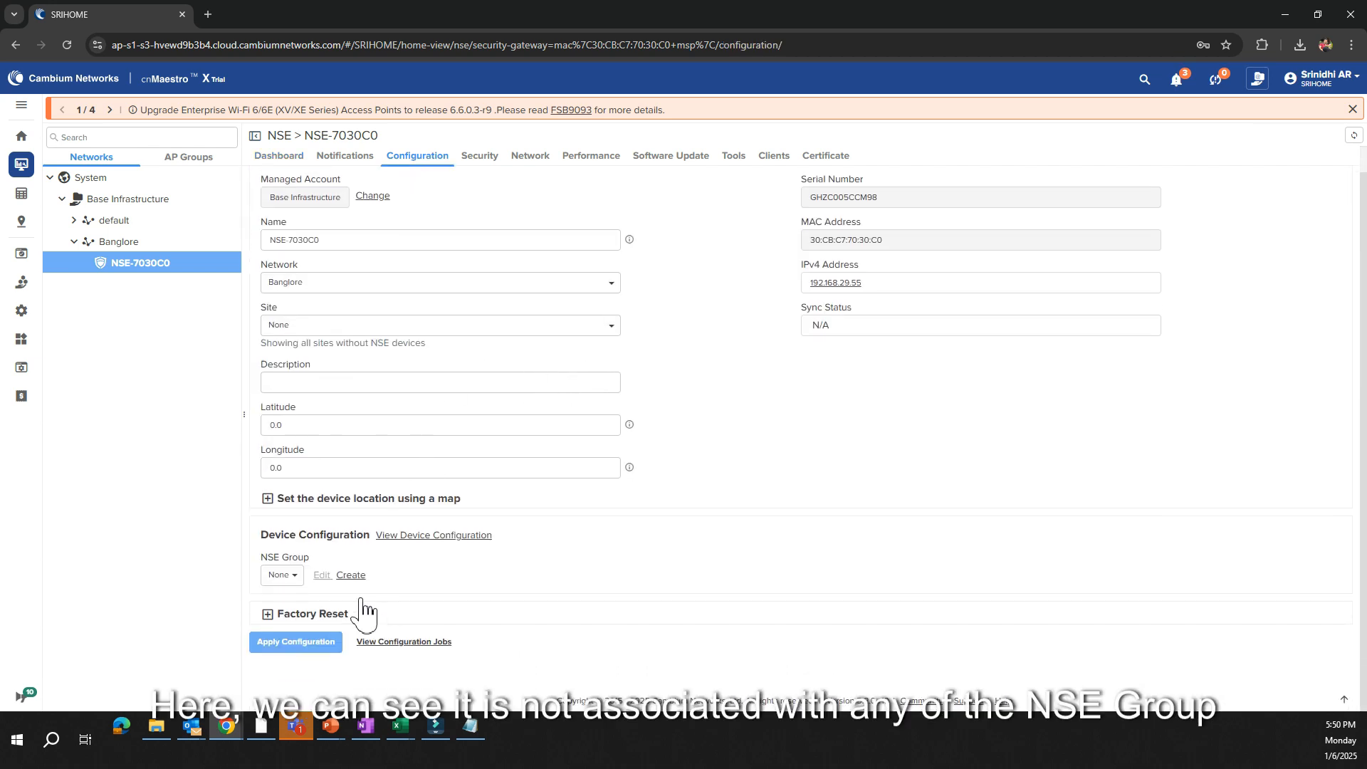
pyautogui.click(291, 581)
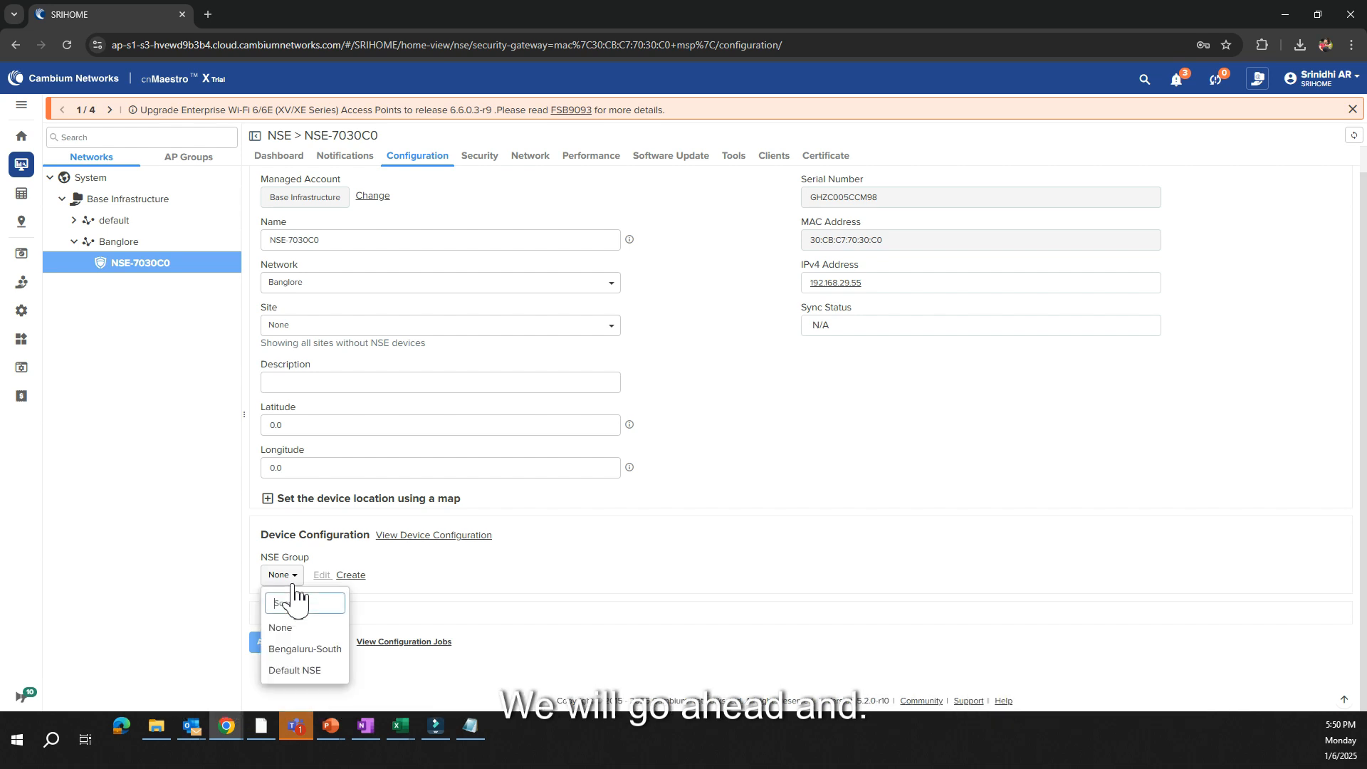
pyautogui.click(295, 649)
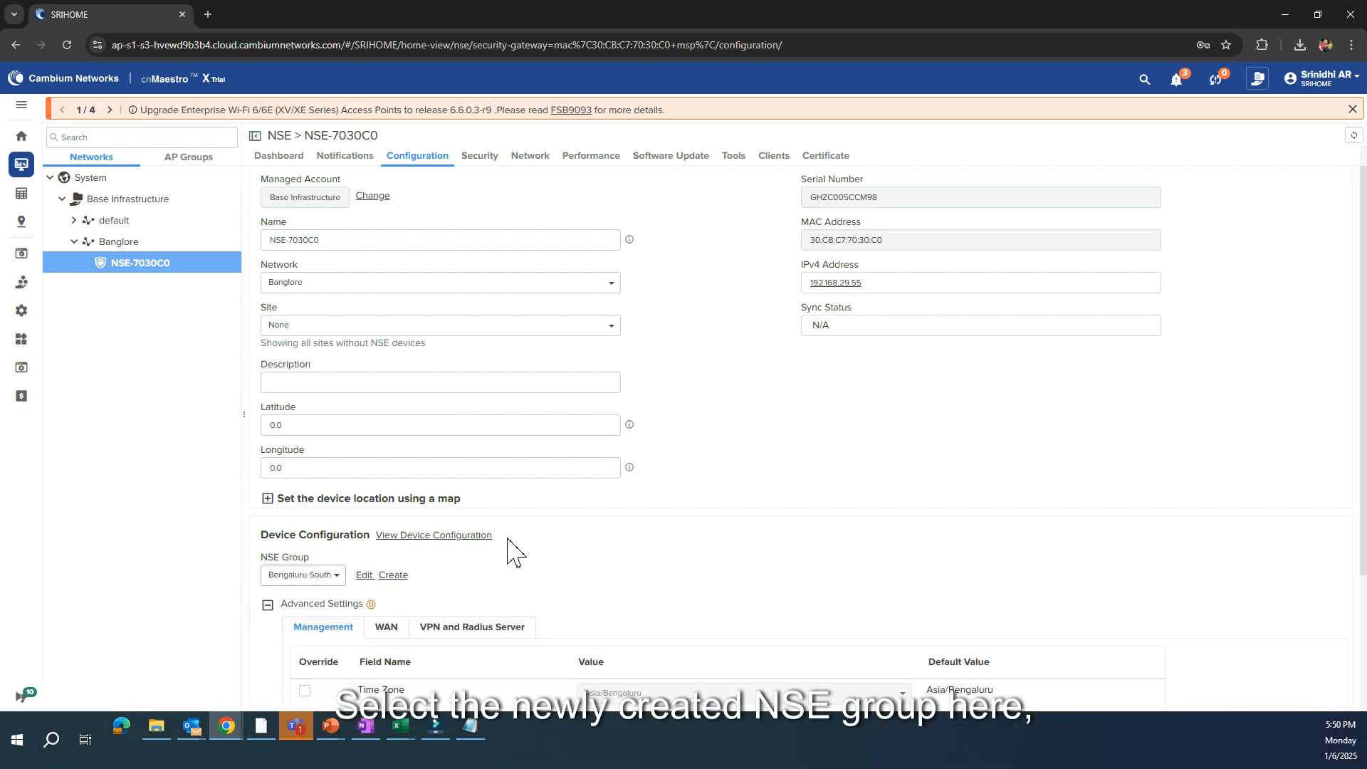
pyautogui.scroll(-3, 574, 526)
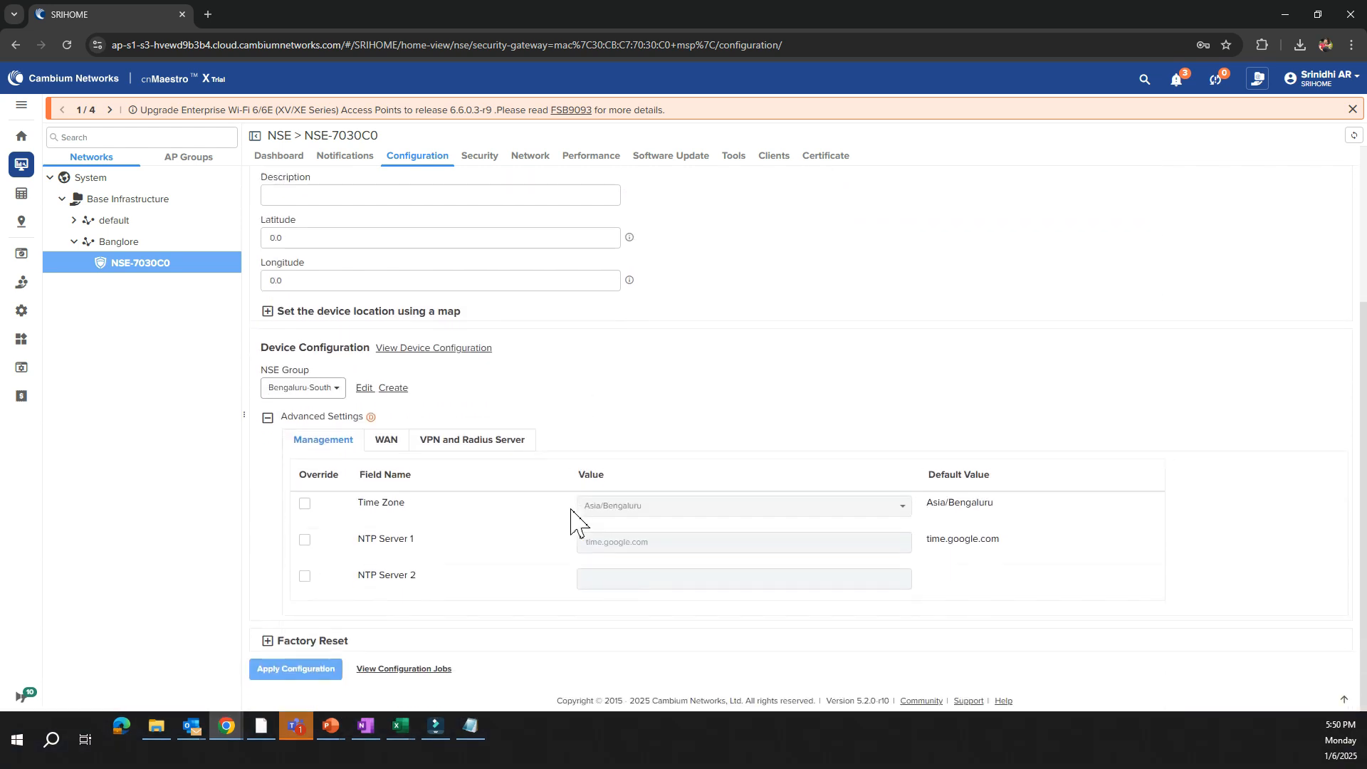
pyautogui.click(295, 670)
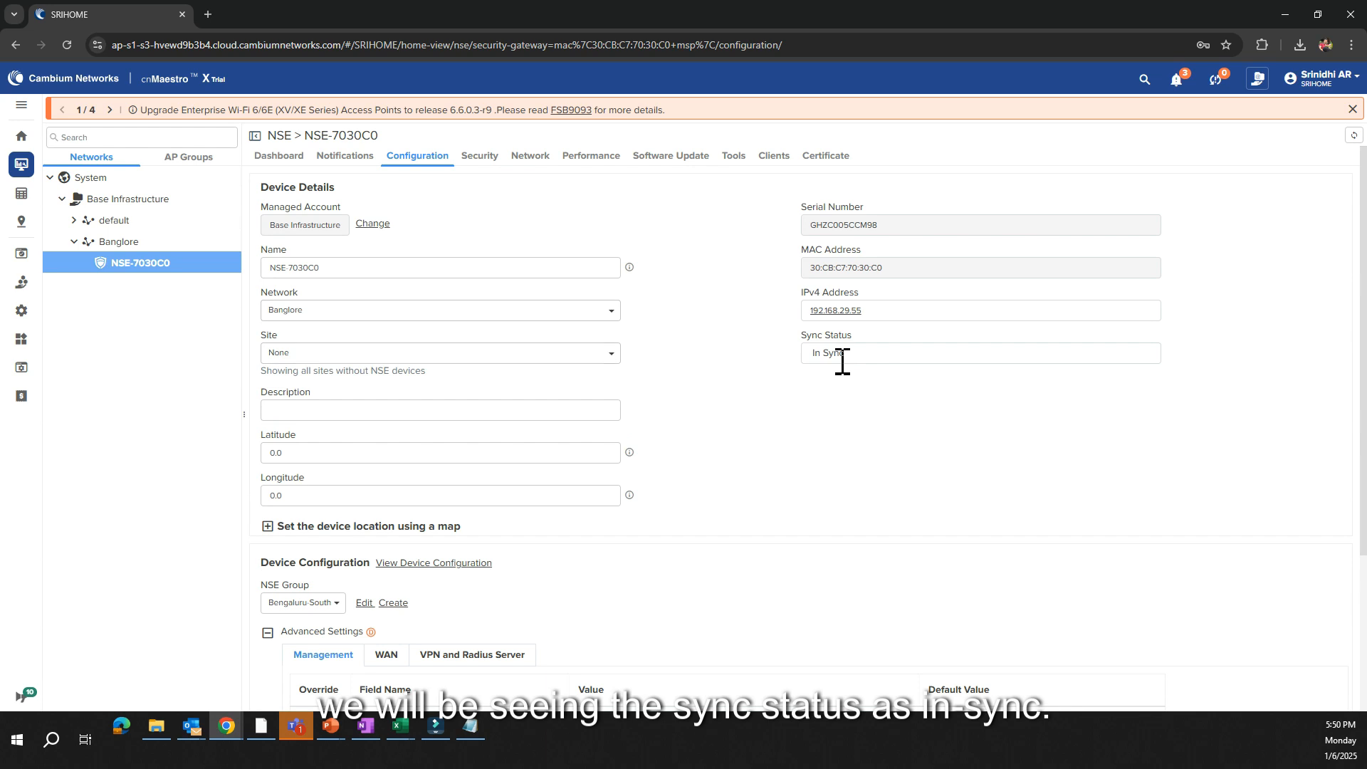
pyautogui.moveTo(850, 363); pyautogui.dragTo(694, 367)
pyautogui.click(758, 372)
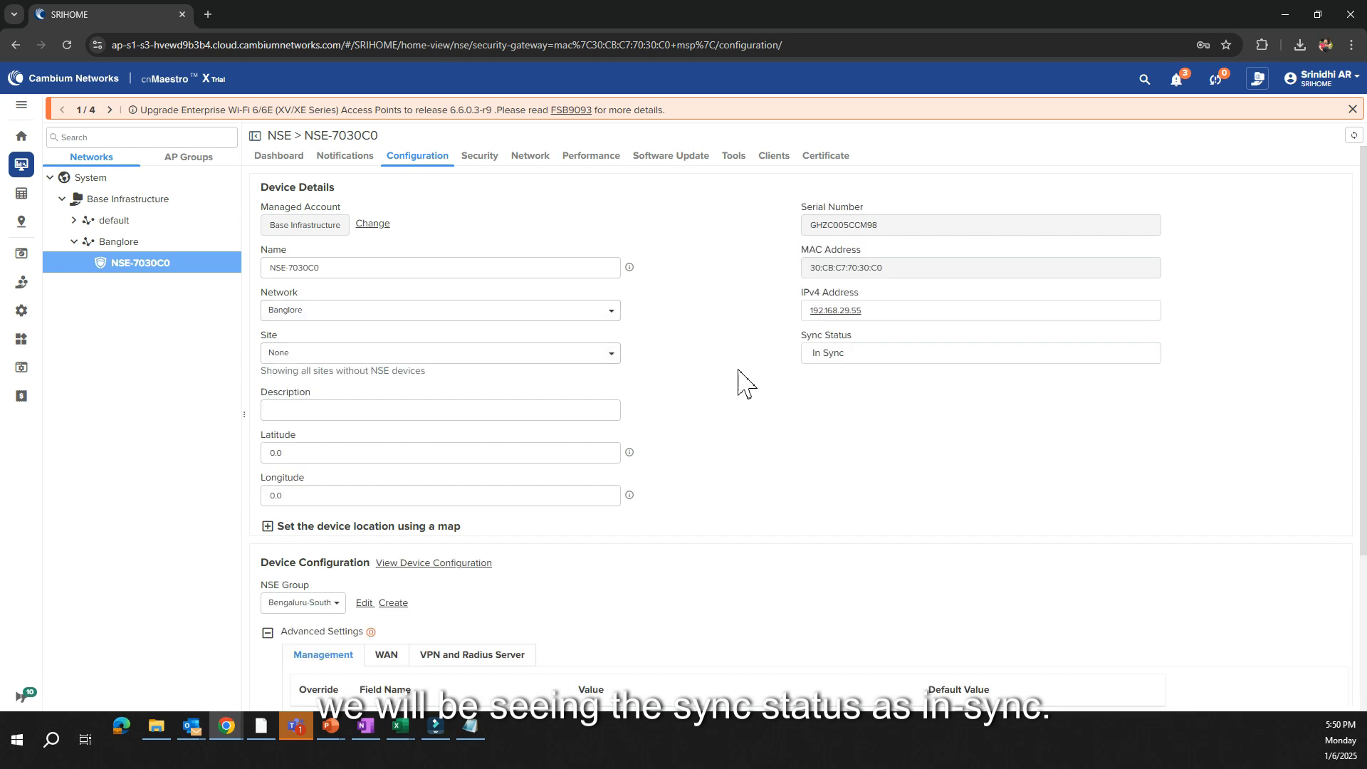